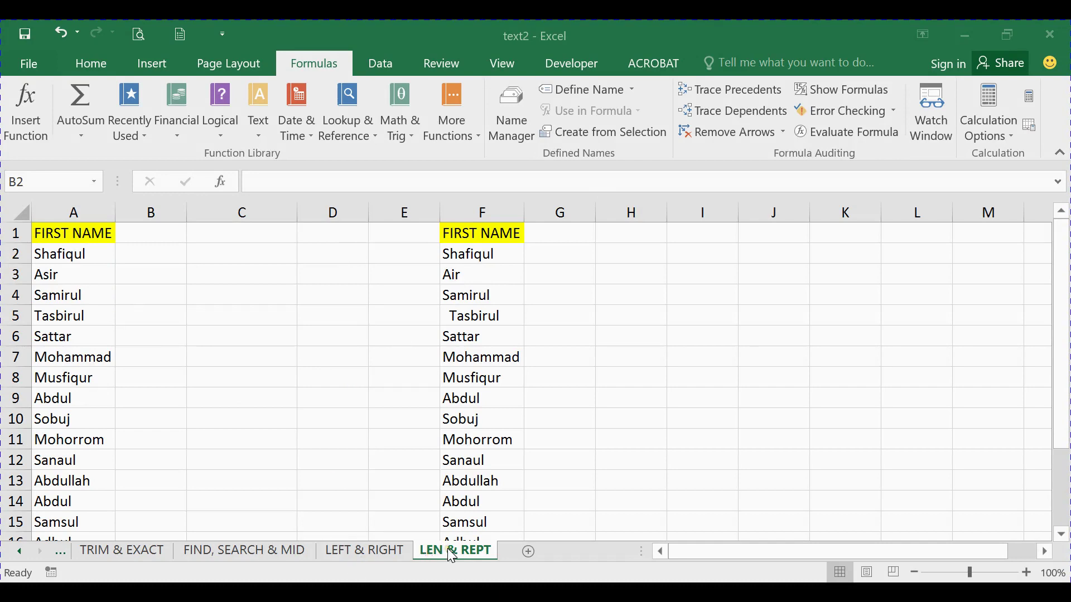
# Enter =LEN(A2) in B2 and fill it down column B for every name
pyautogui.click(160, 244)
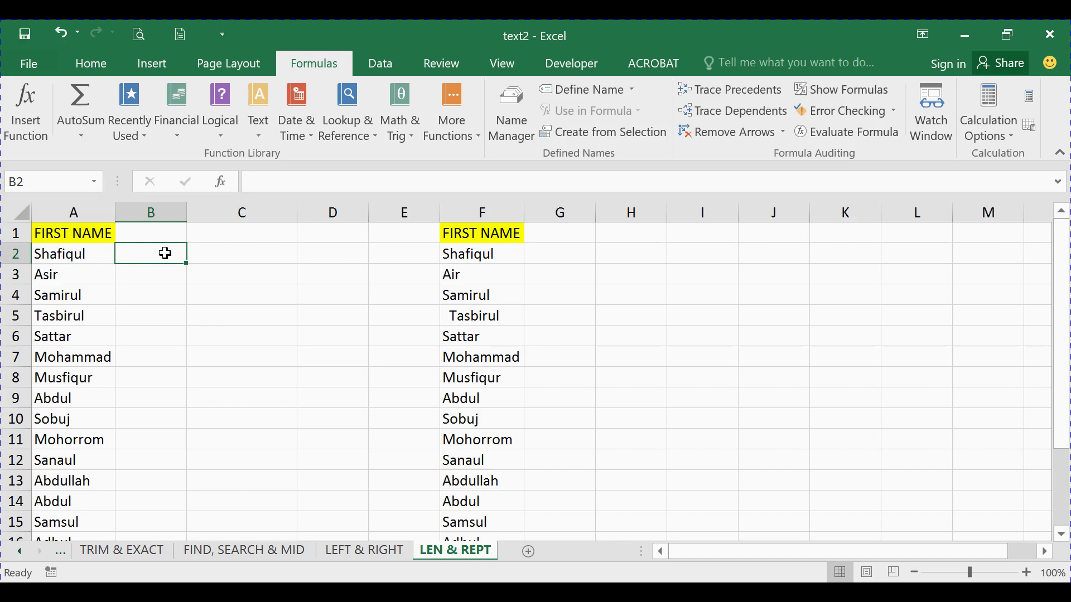
pyautogui.write('=len')
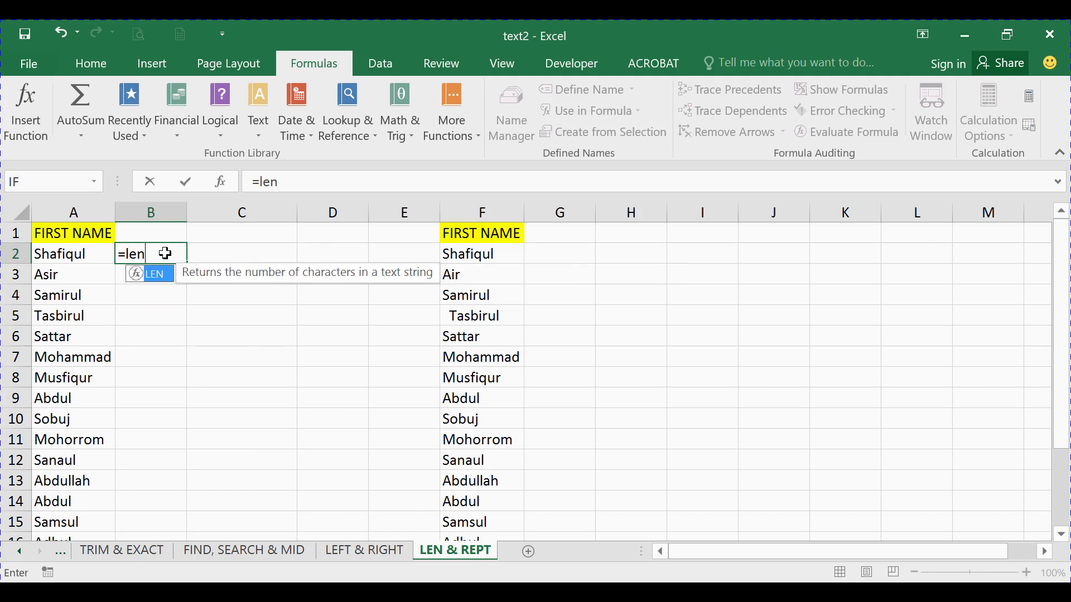
pyautogui.press('Tab')
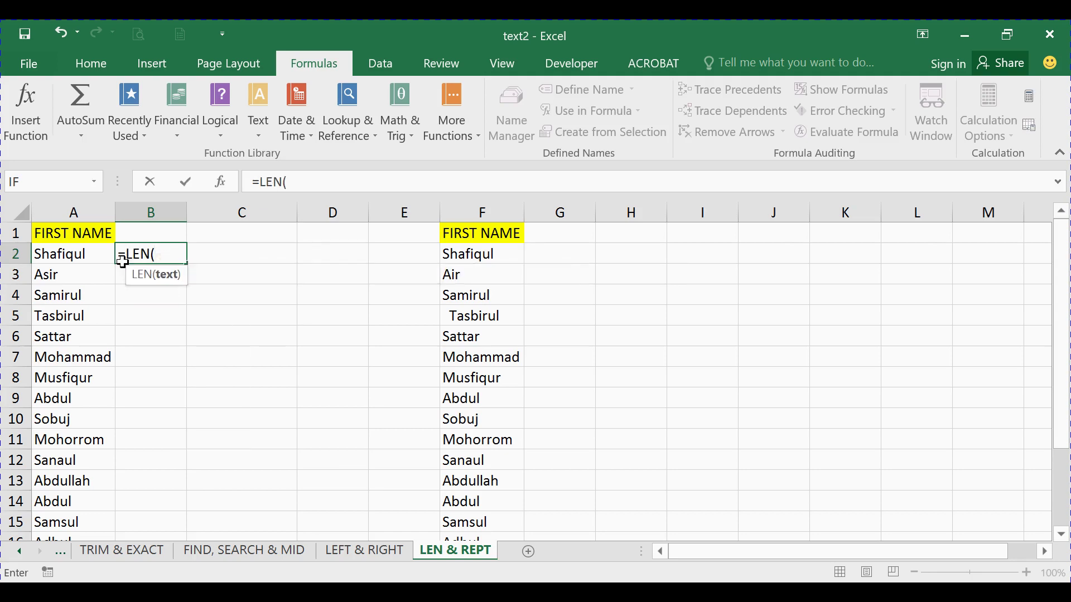
pyautogui.click(64, 256)
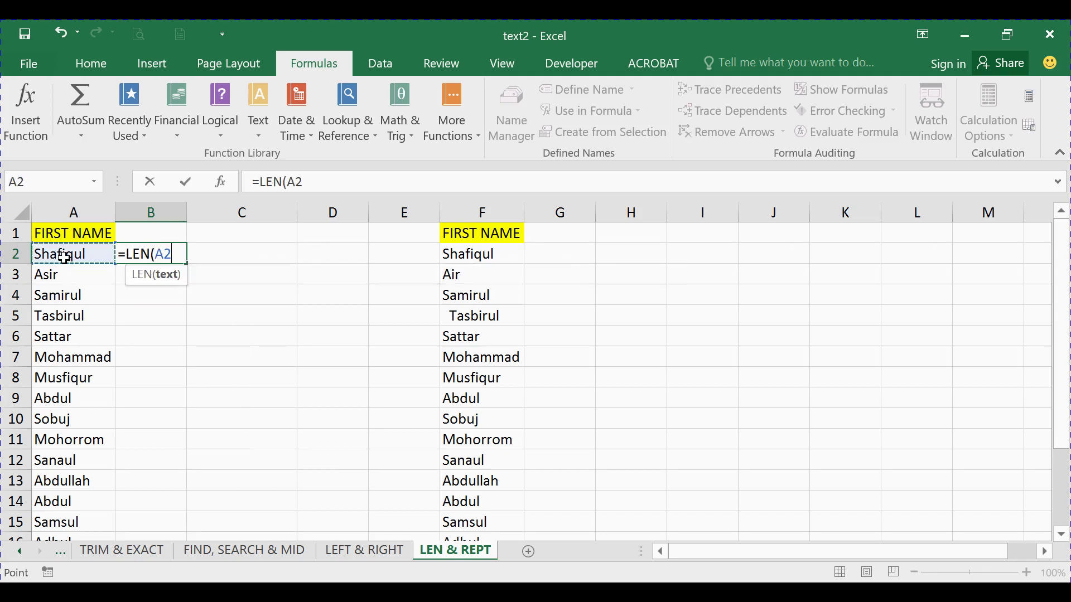
pyautogui.press('Return')
pyautogui.click(148, 256)
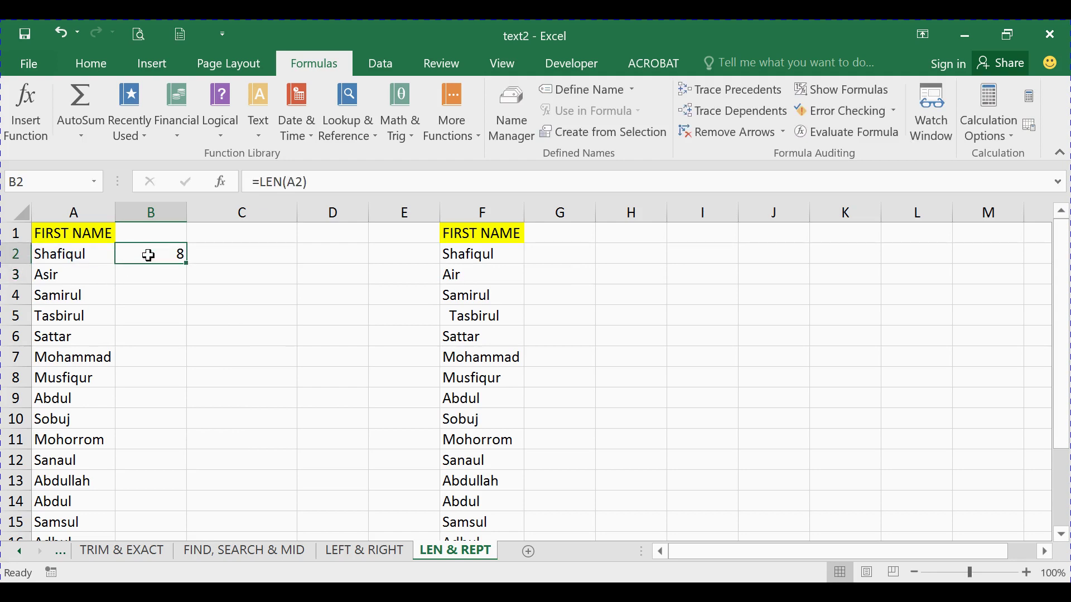
pyautogui.doubleClick(187, 264)
pyautogui.click(132, 270)
# Test the count by appending 'ikk' to A2's name, then restore it to Shafiqul
pyautogui.doubleClick(95, 251)
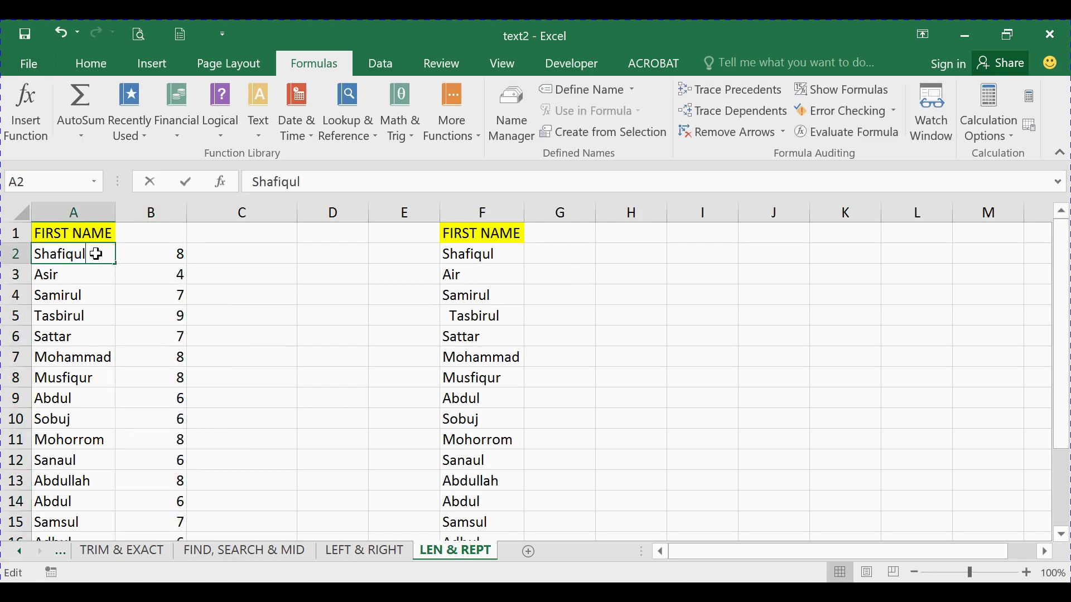
pyautogui.write(' ik')
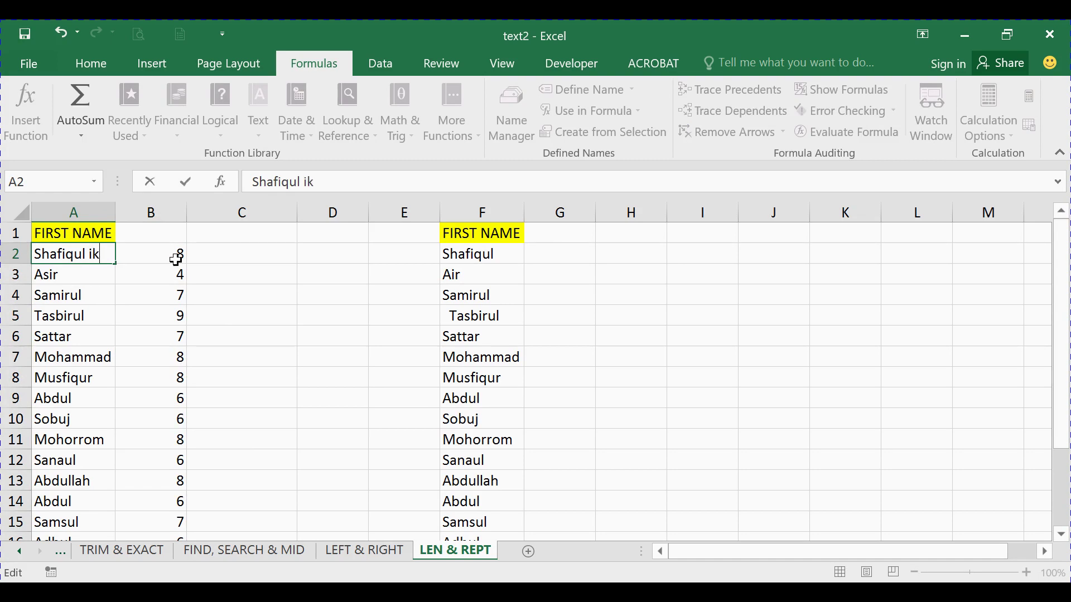
pyautogui.write('k')
pyautogui.click(255, 294)
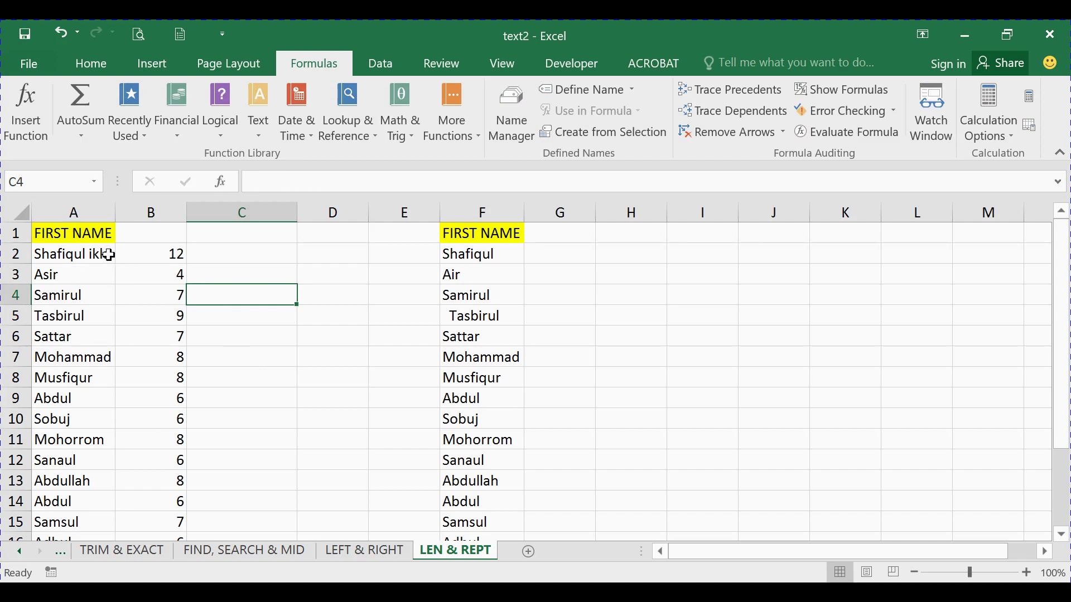
pyautogui.doubleClick(105, 252)
pyautogui.moveTo(111, 253); pyautogui.dragTo(83, 254)
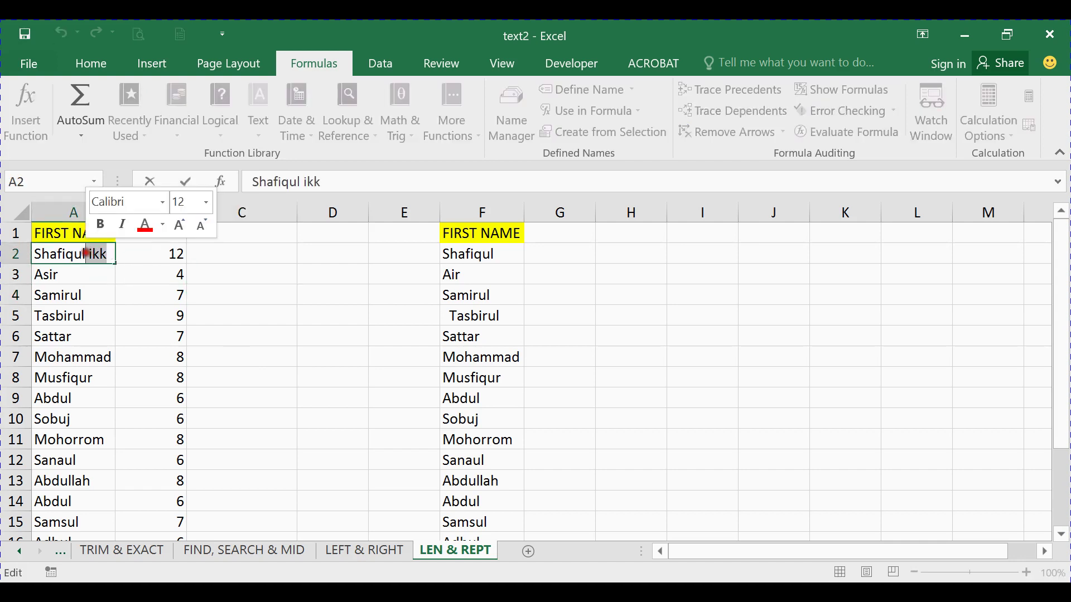
pyautogui.press('BackSpace')
pyautogui.click(207, 292)
pyautogui.click(179, 254)
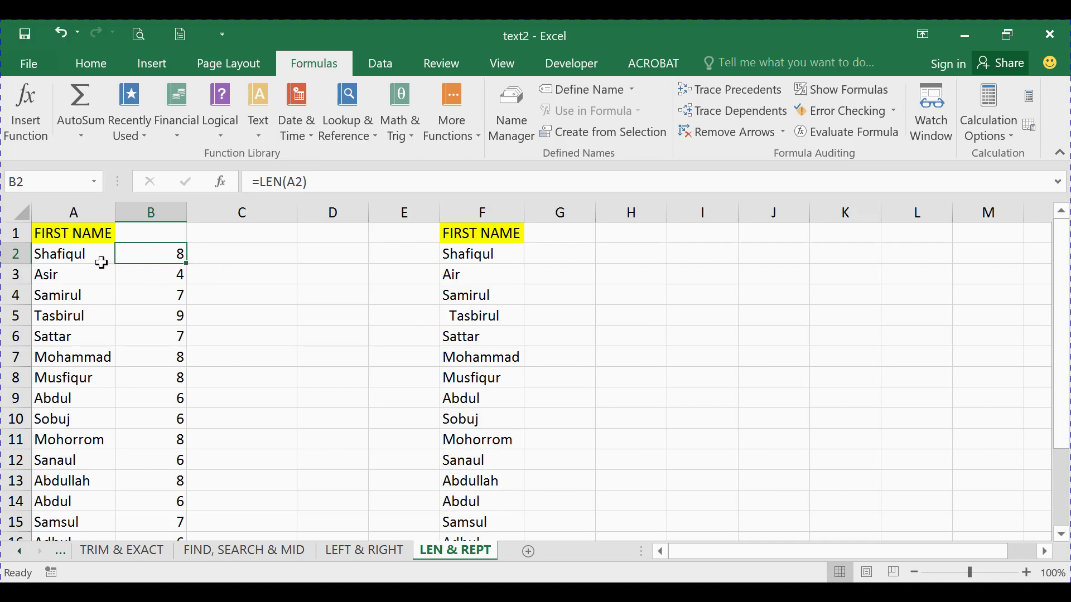
# Enter =REPT(".",10) in I2 to display a row of ten dots
pyautogui.click(229, 257)
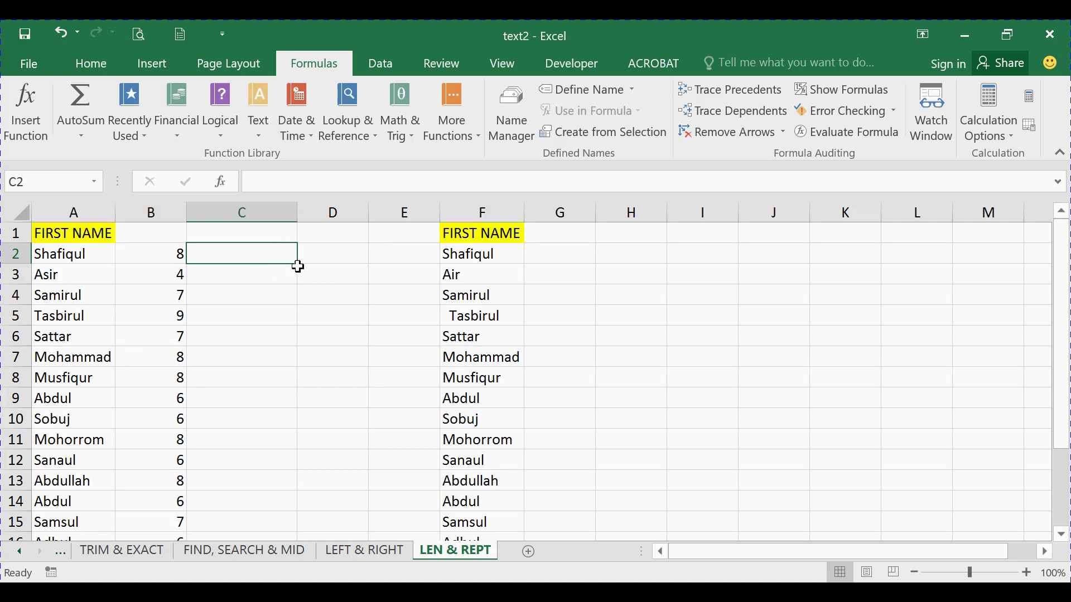
pyautogui.click(703, 259)
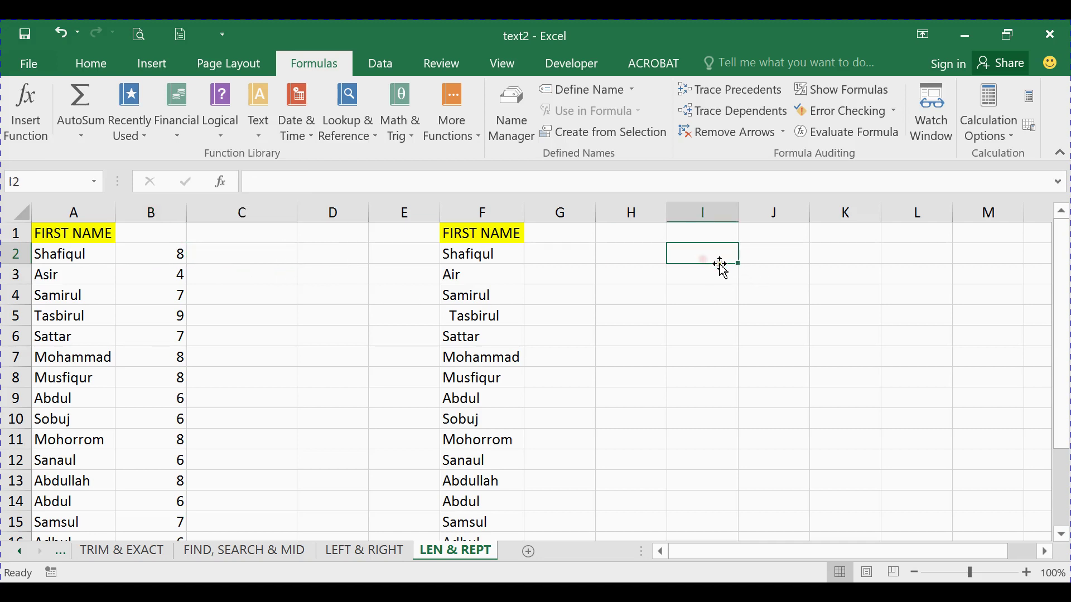
pyautogui.write('=r')
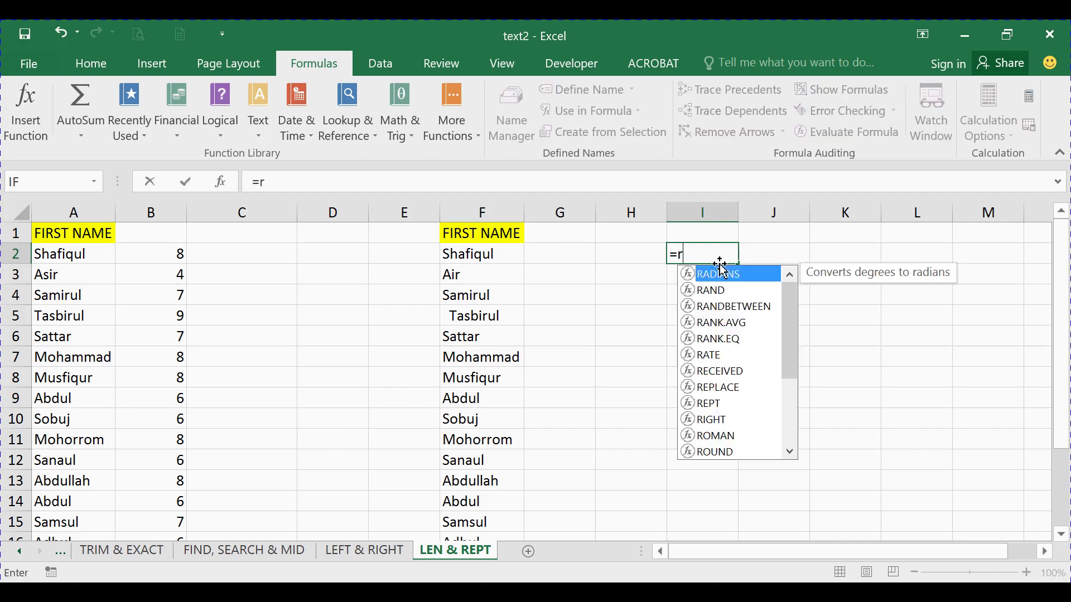
pyautogui.write('p')
pyautogui.press('BackSpace')
pyautogui.write('ept')
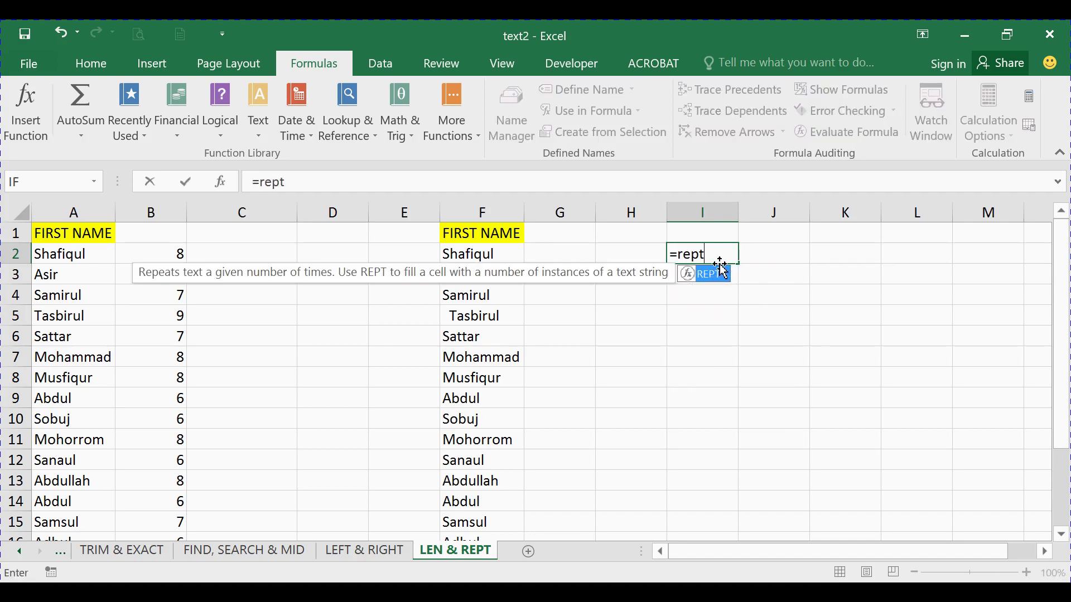
pyautogui.press('Tab')
pyautogui.write('.')
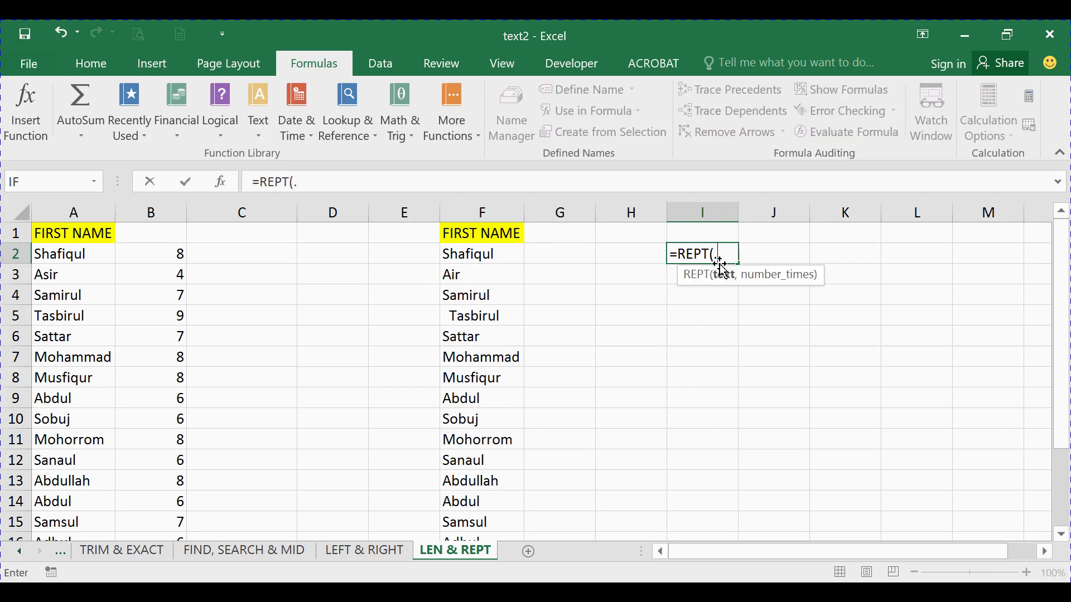
pyautogui.press('BackSpace')
pyautogui.write('".')
pyautogui.write('",')
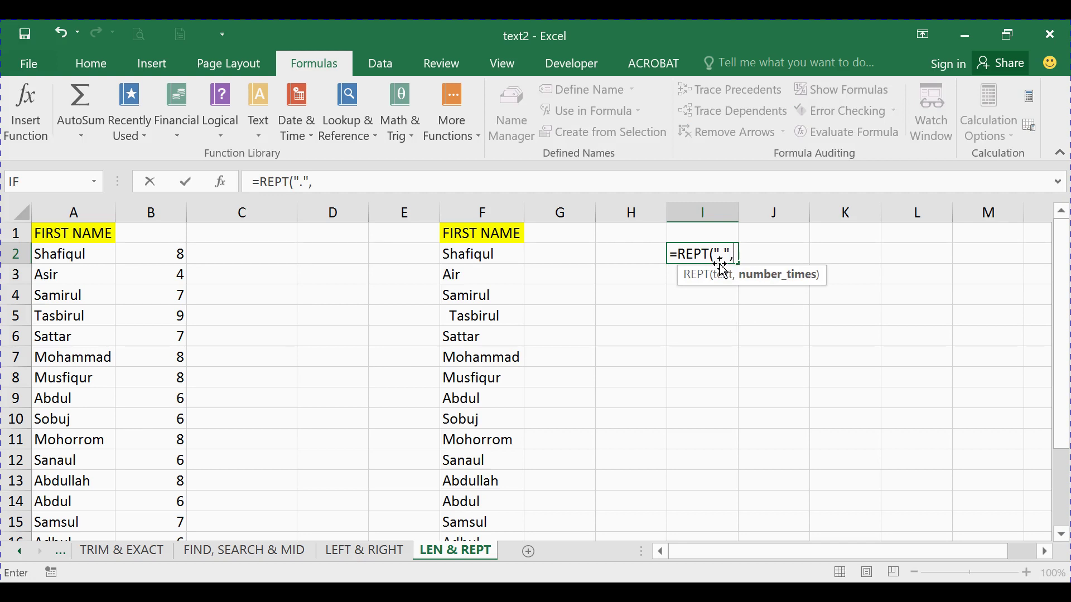
pyautogui.write('10')
pyautogui.press('Return')
pyautogui.click(714, 254)
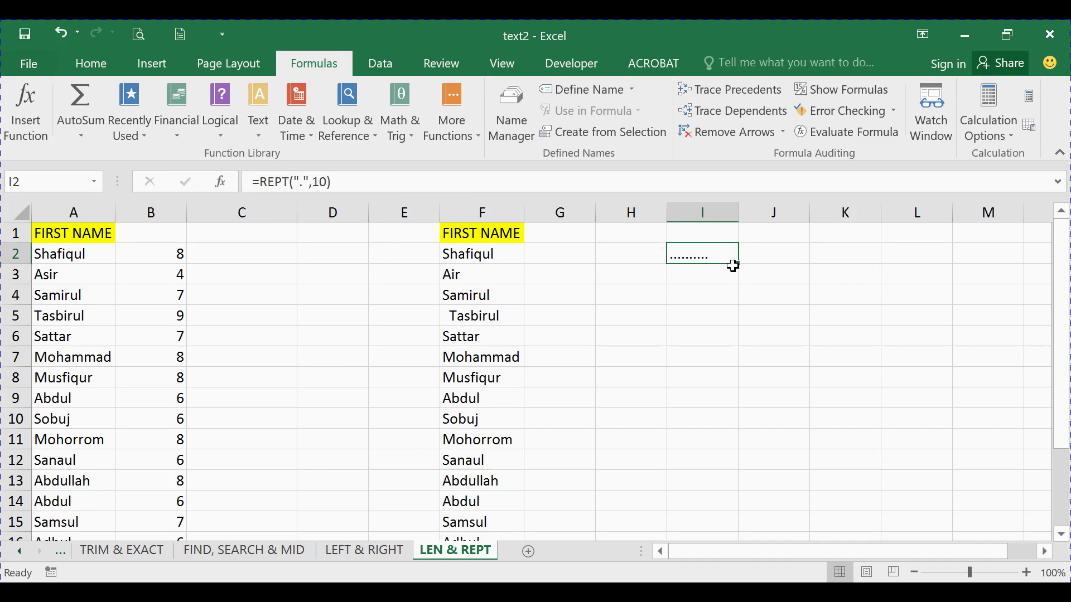
pyautogui.click(241, 256)
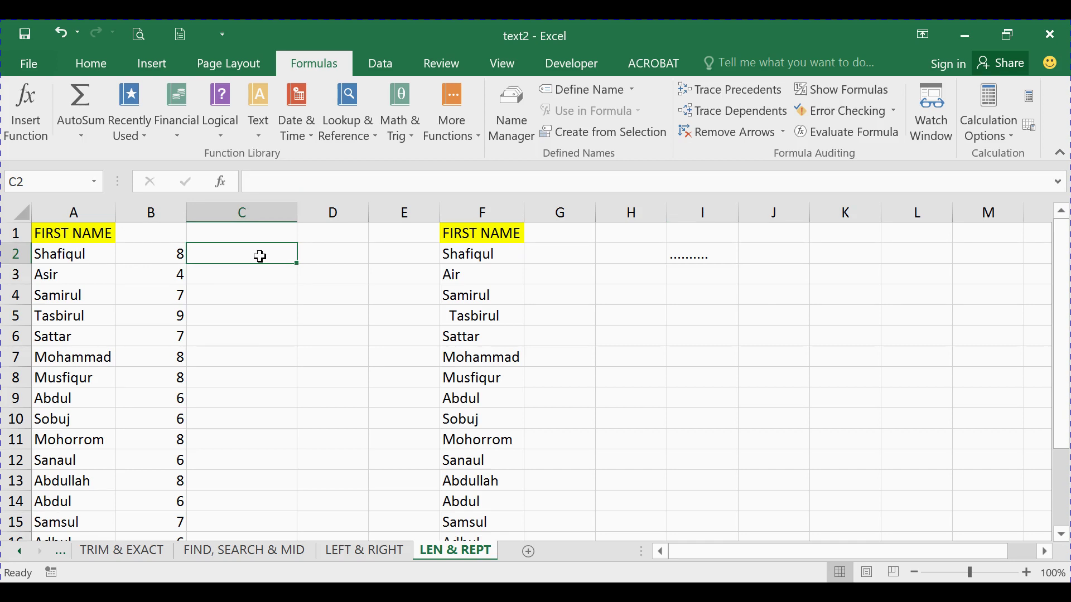
# Begin C2's formula as =IF(LEN(A2)<5, to test for names under five characters
pyautogui.write('=')
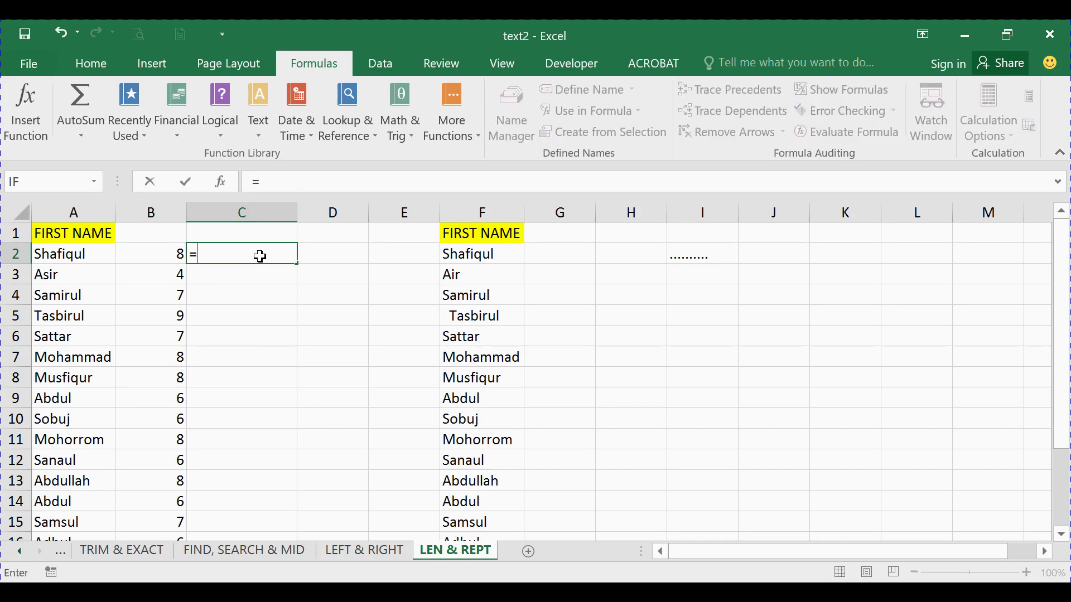
pyautogui.write('if')
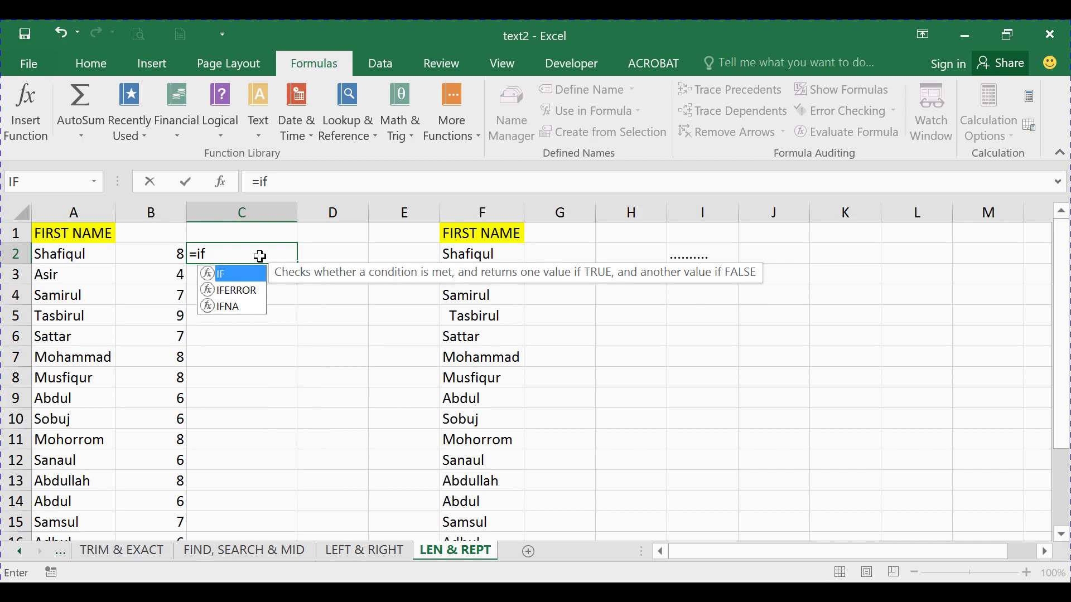
pyautogui.press('Tab')
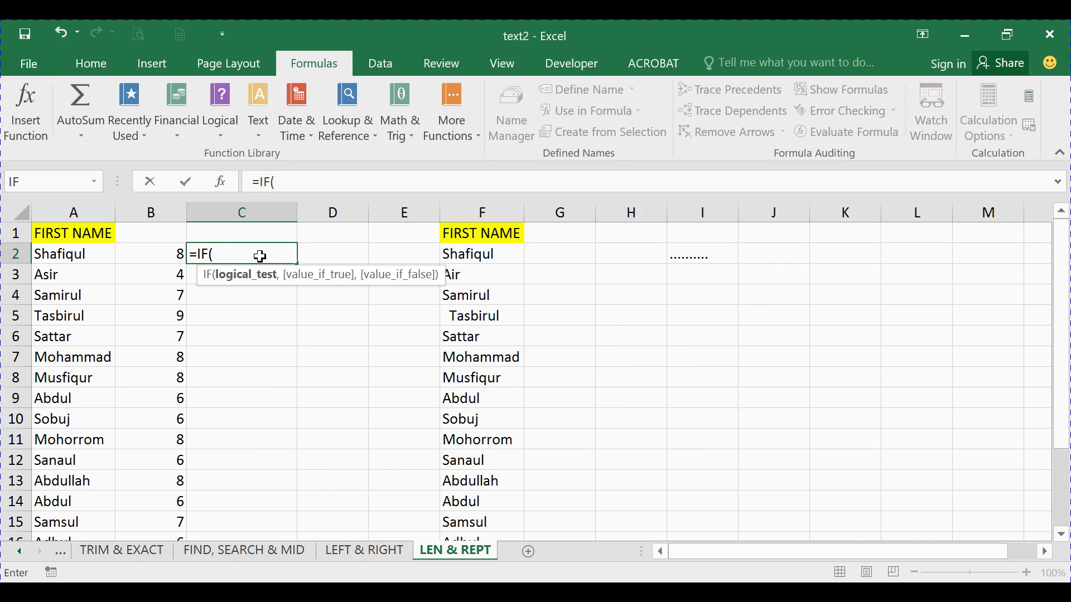
pyautogui.write('le')
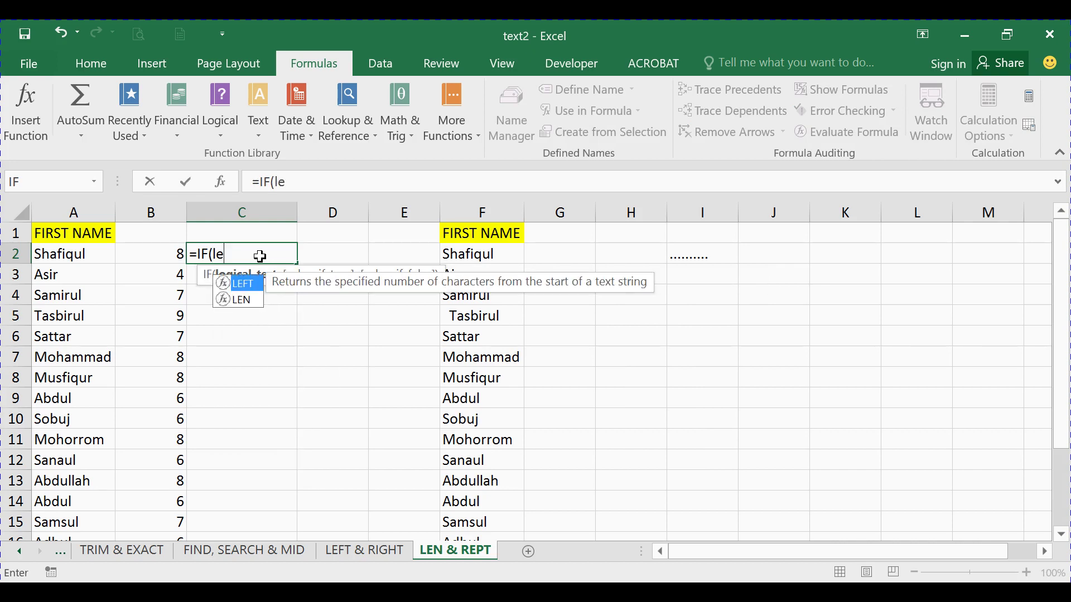
pyautogui.write('n')
pyautogui.press('Tab')
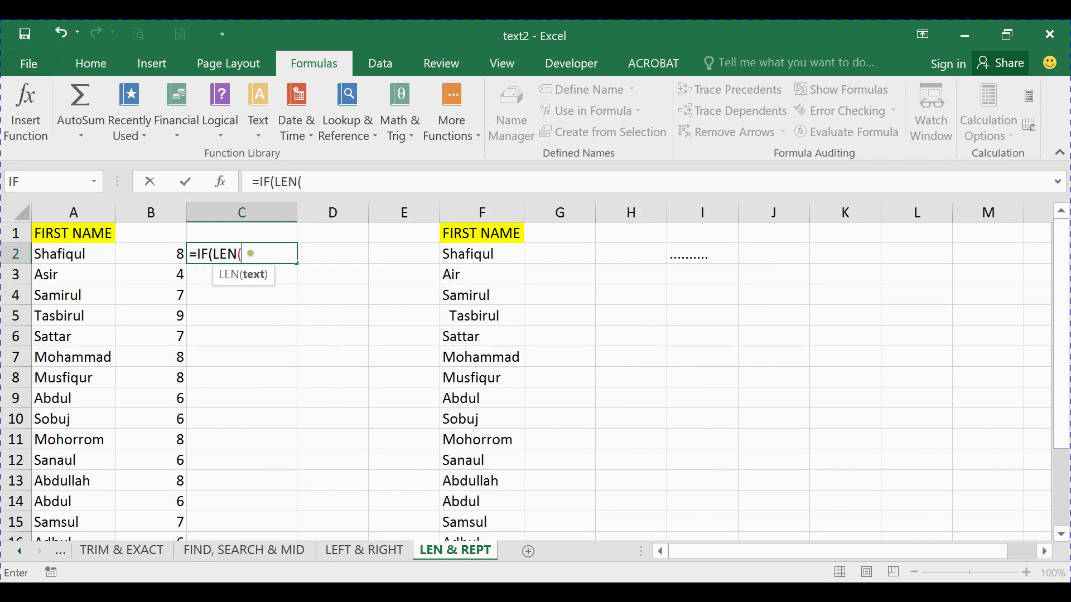
pyautogui.click(85, 255)
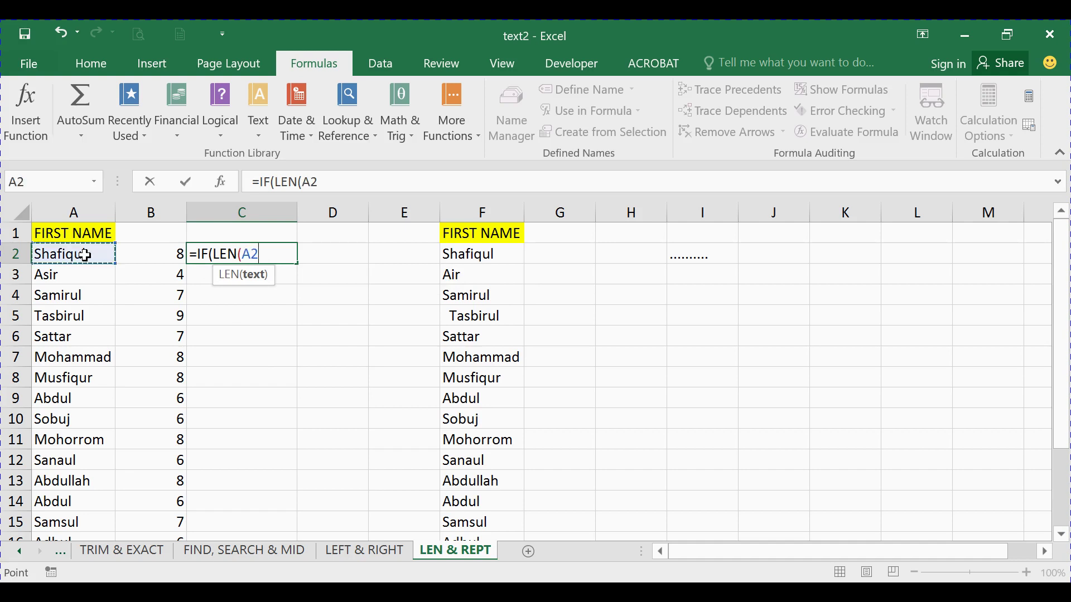
pyautogui.write(')')
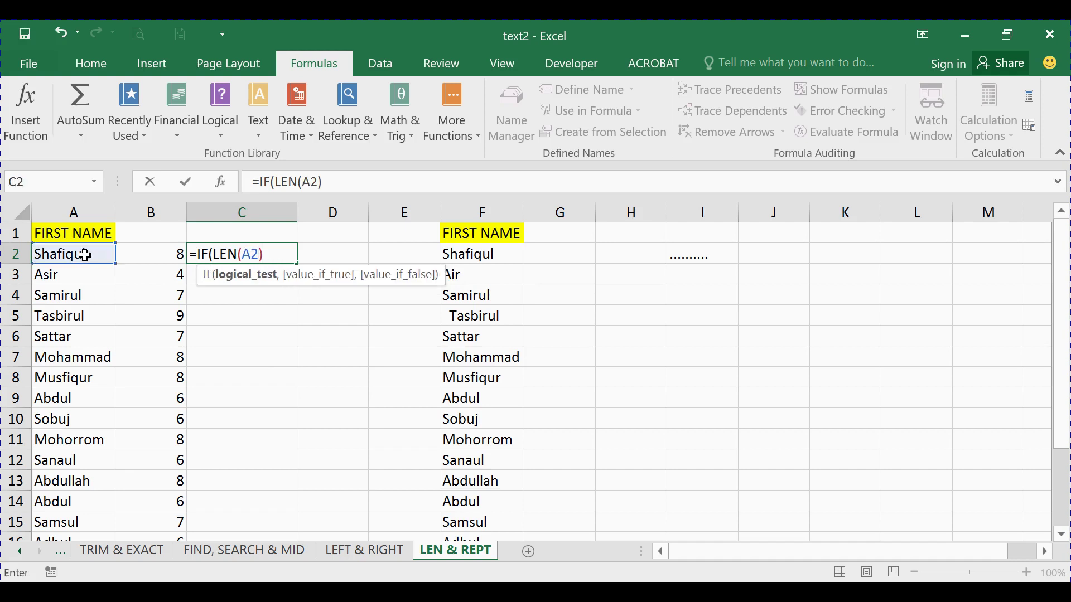
pyautogui.write('<')
pyautogui.write('4')
pyautogui.press('BackSpace')
pyautogui.write('5')
pyautogui.write(',')
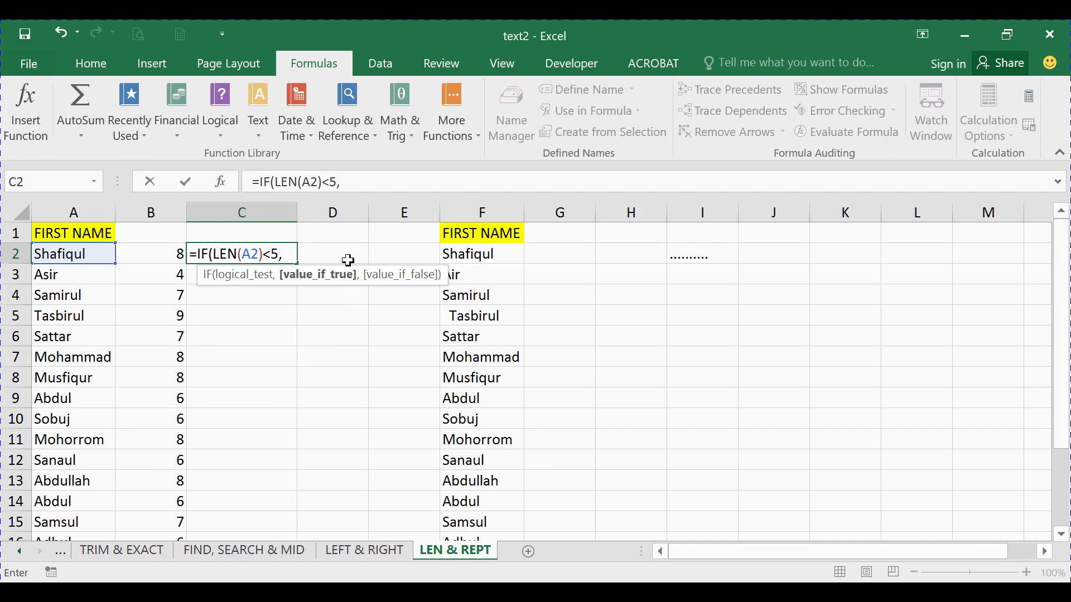
# Complete C2 as =IF(LEN(A2)<5,REPT("-",10),A2) and accept Excel's suggested correction
pyautogui.write('rep')
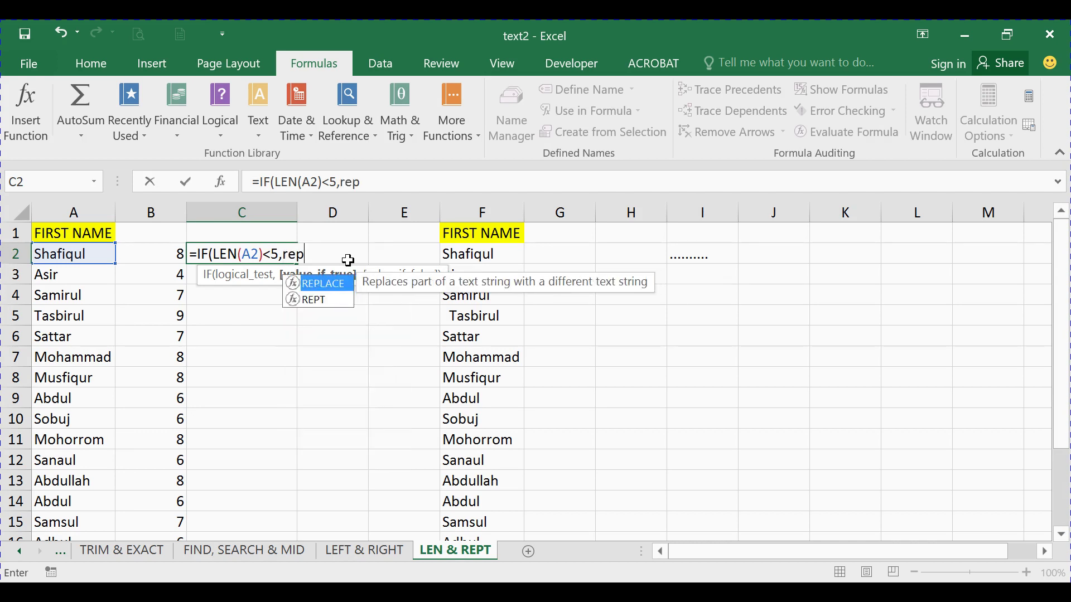
pyautogui.write('t')
pyautogui.press('Tab')
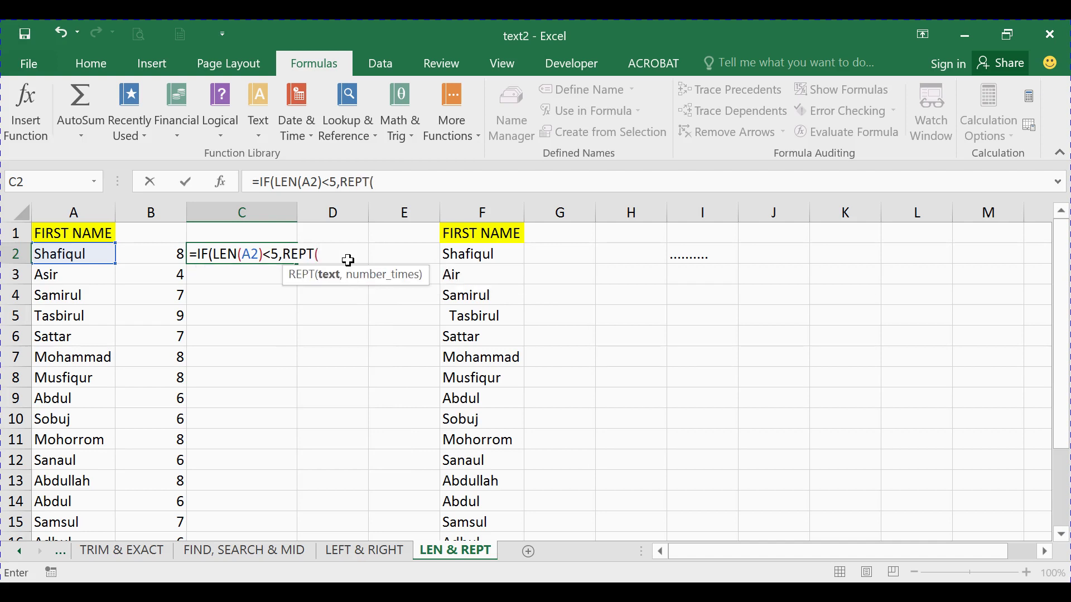
pyautogui.write('"')
pyautogui.write('-')
pyautogui.write('",')
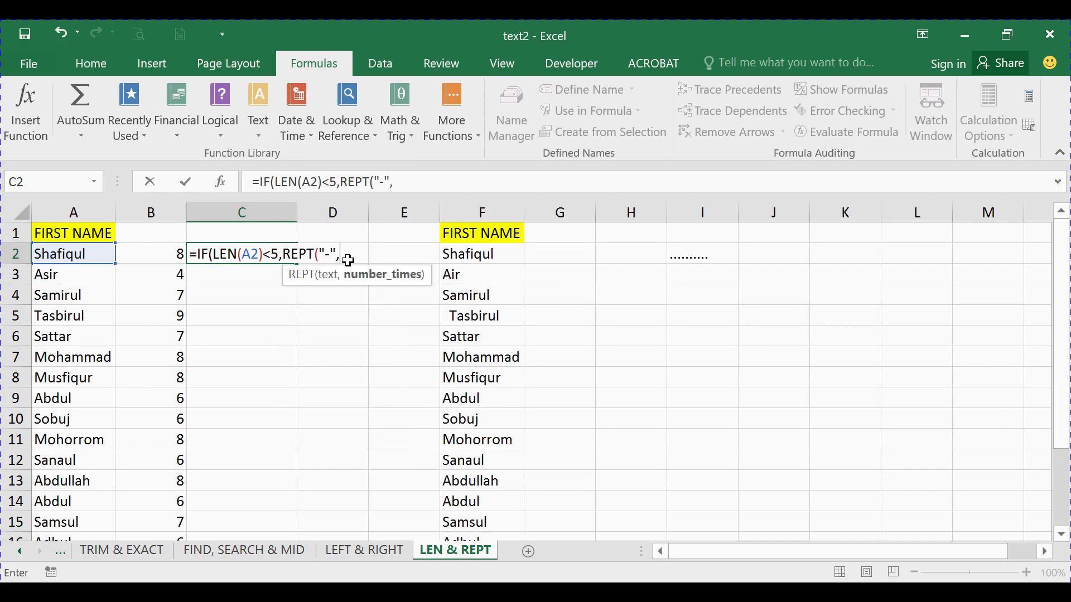
pyautogui.write('10')
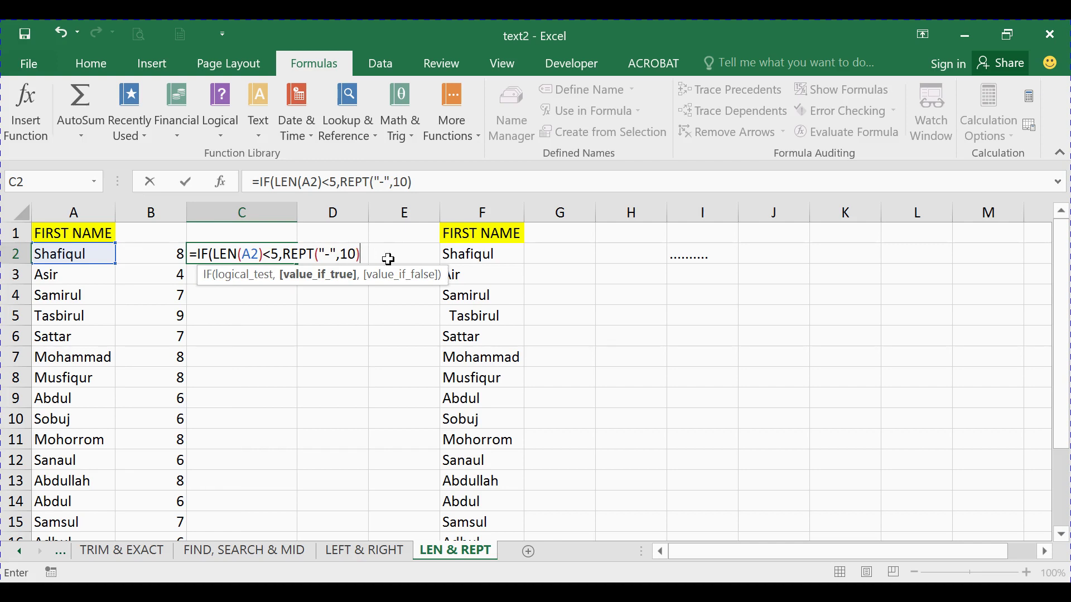
pyautogui.write(',')
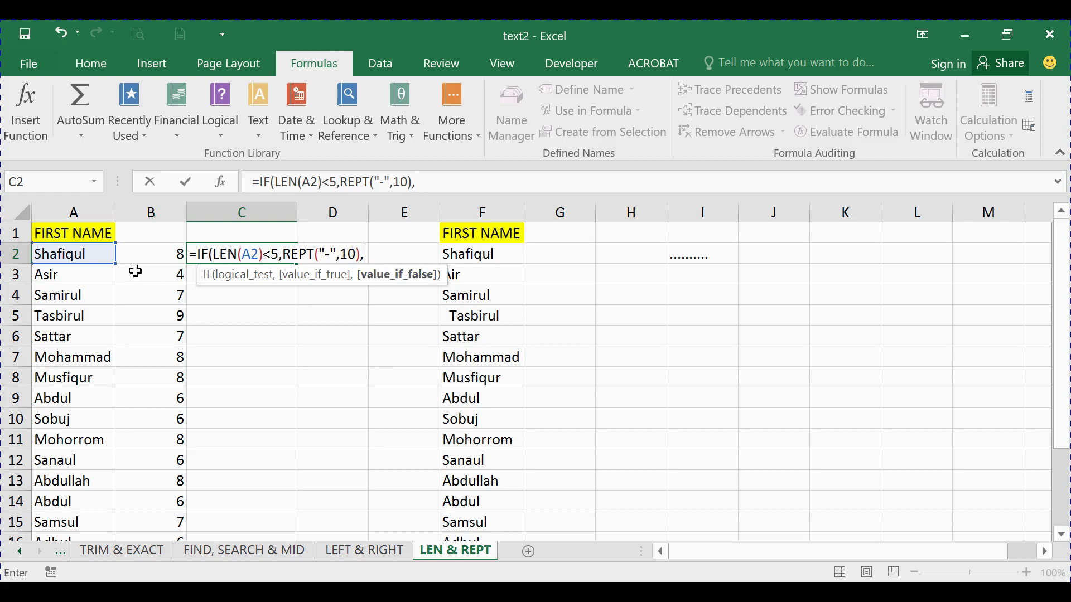
pyautogui.click(75, 257)
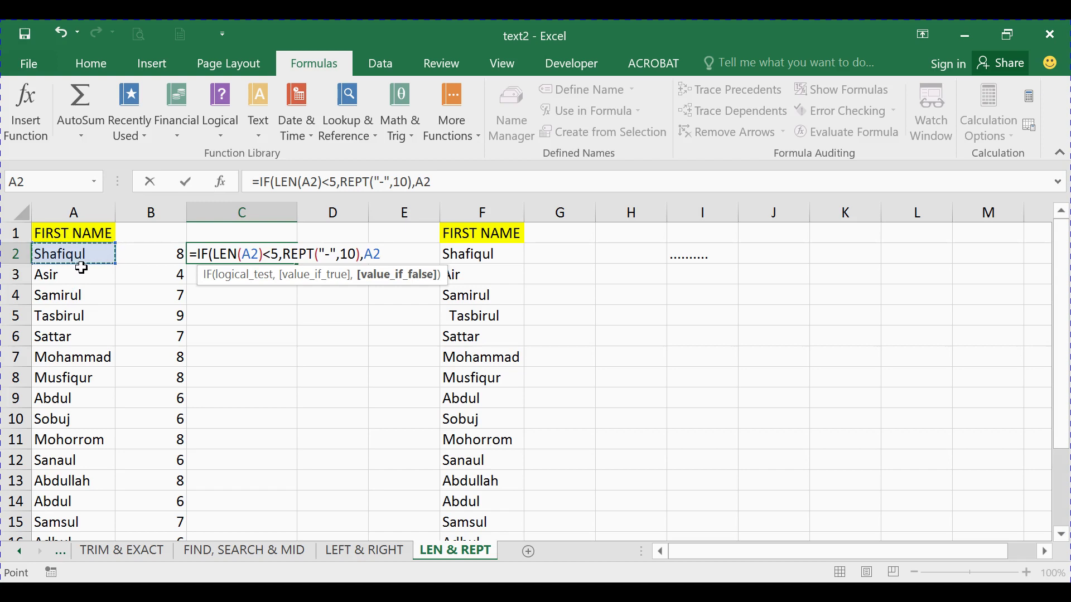
pyautogui.press('Return')
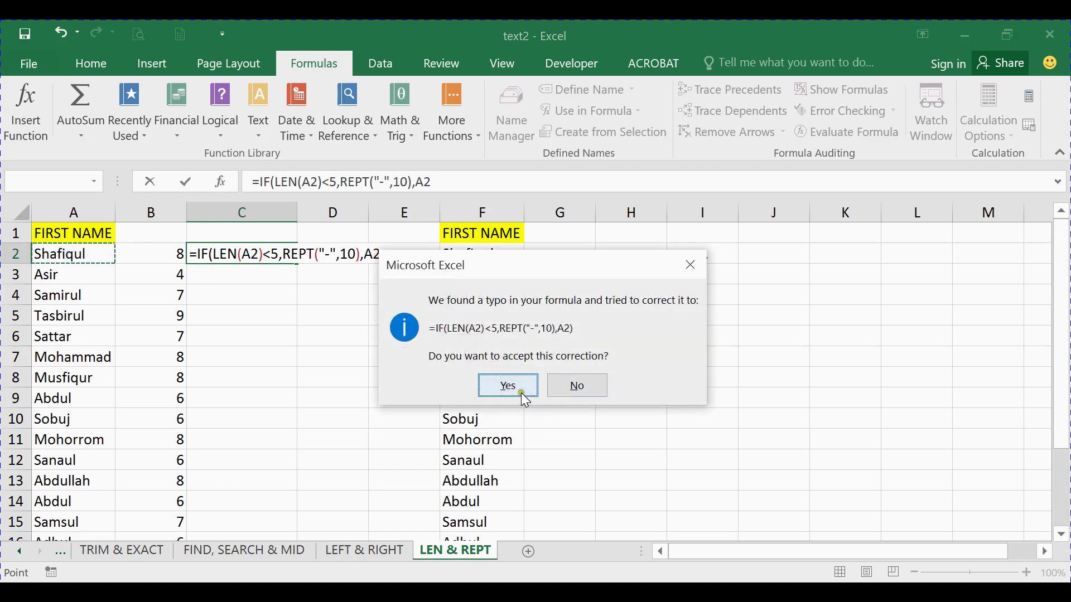
pyautogui.click(516, 381)
pyautogui.click(283, 256)
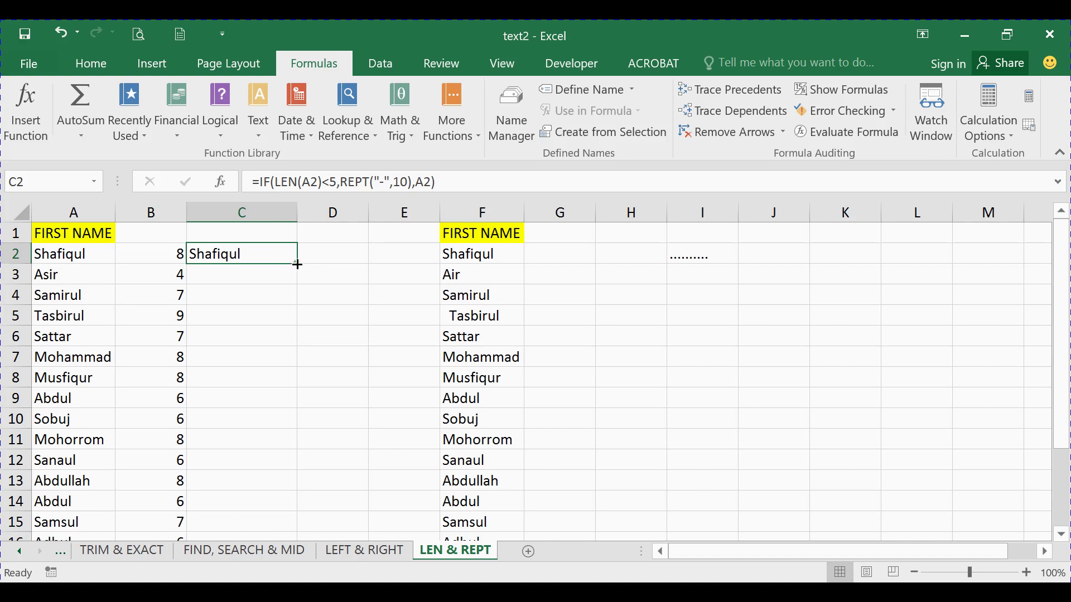
# Fill the C2 IF formula down column C, confirming Asir shows ten dashes
pyautogui.doubleClick(297, 265)
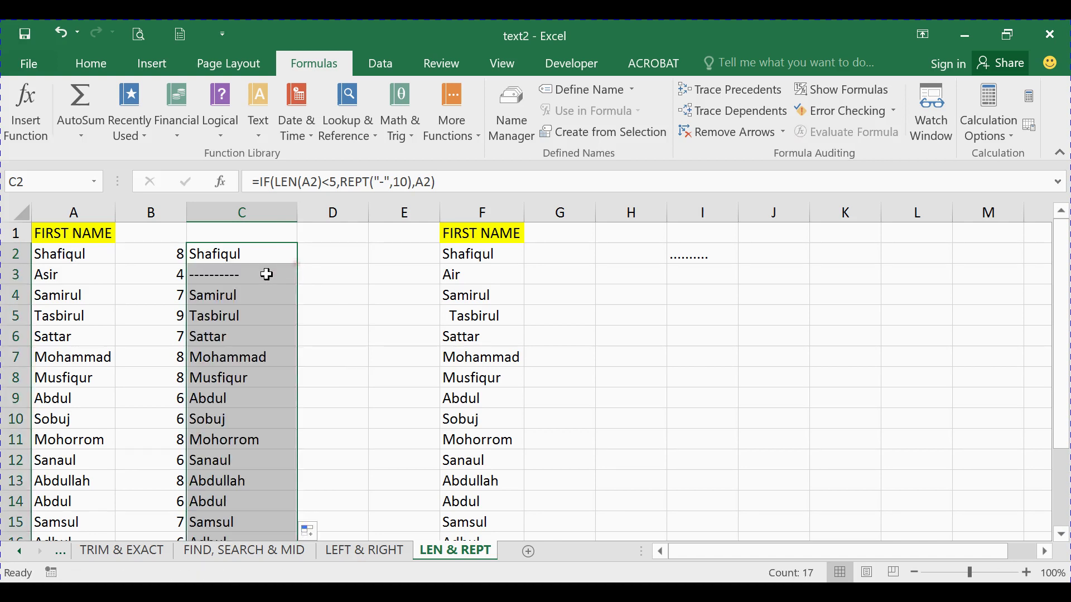
pyautogui.click(278, 274)
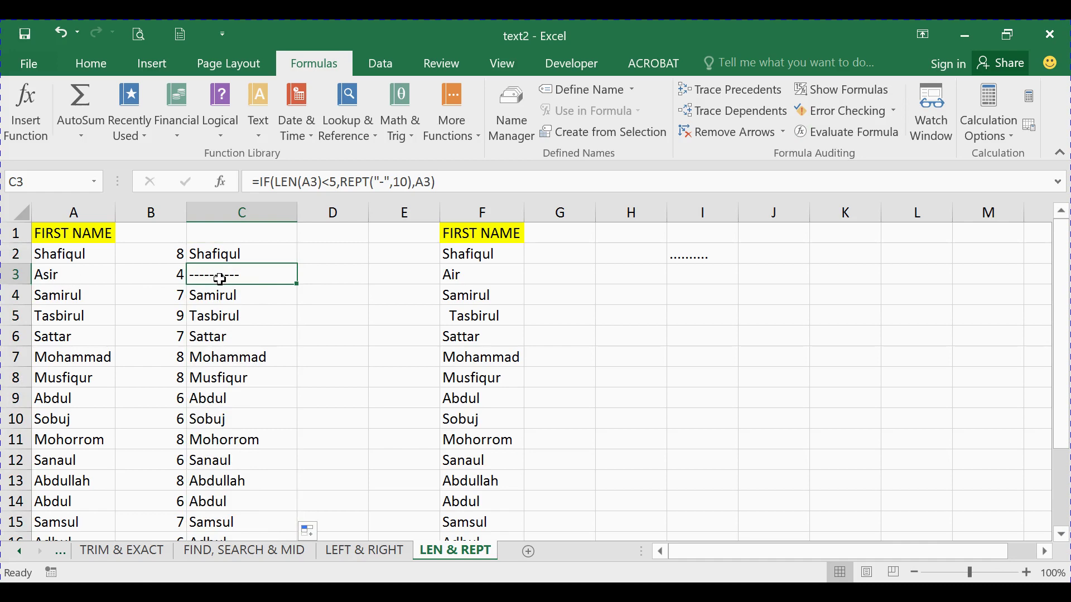
pyautogui.scroll(-4, 263, 341)
pyautogui.scroll(-2, 262, 342)
pyautogui.scroll(6, 263, 341)
# Shorten Sattar in A6 to Sat so C6 switches to dashes
pyautogui.doubleClick(76, 337)
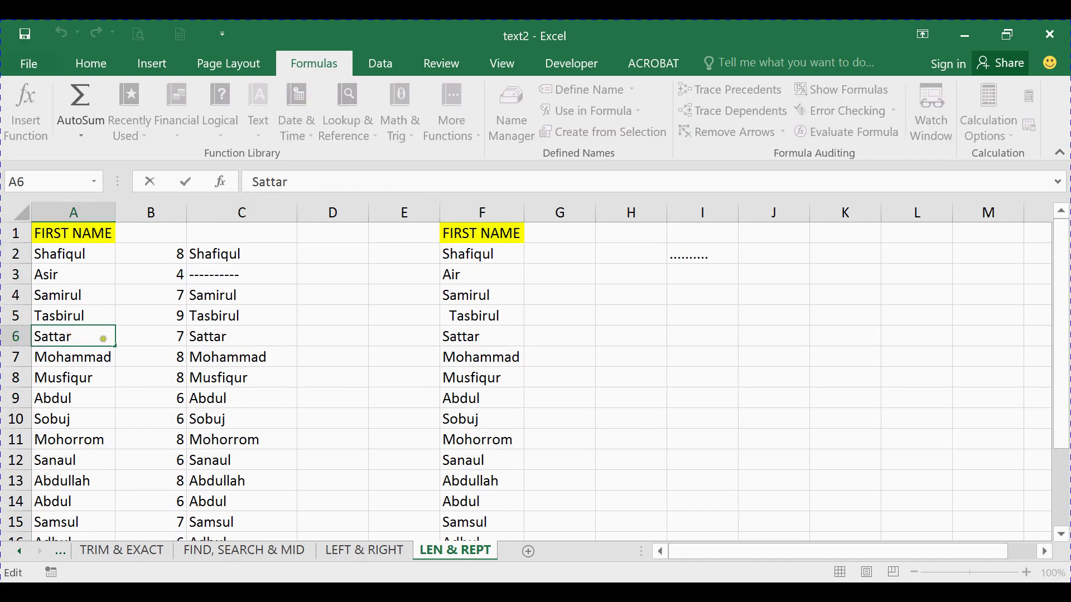
pyautogui.press('BackSpace')
pyautogui.press('BackSpace')
pyautogui.press('BackSpace')
pyautogui.press('Return')
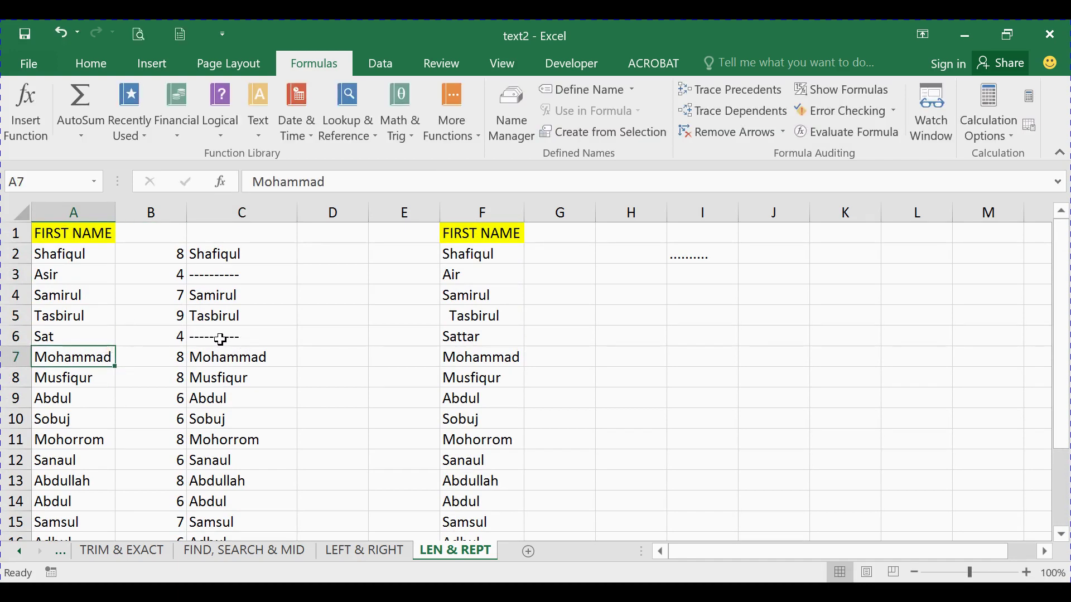
pyautogui.click(222, 340)
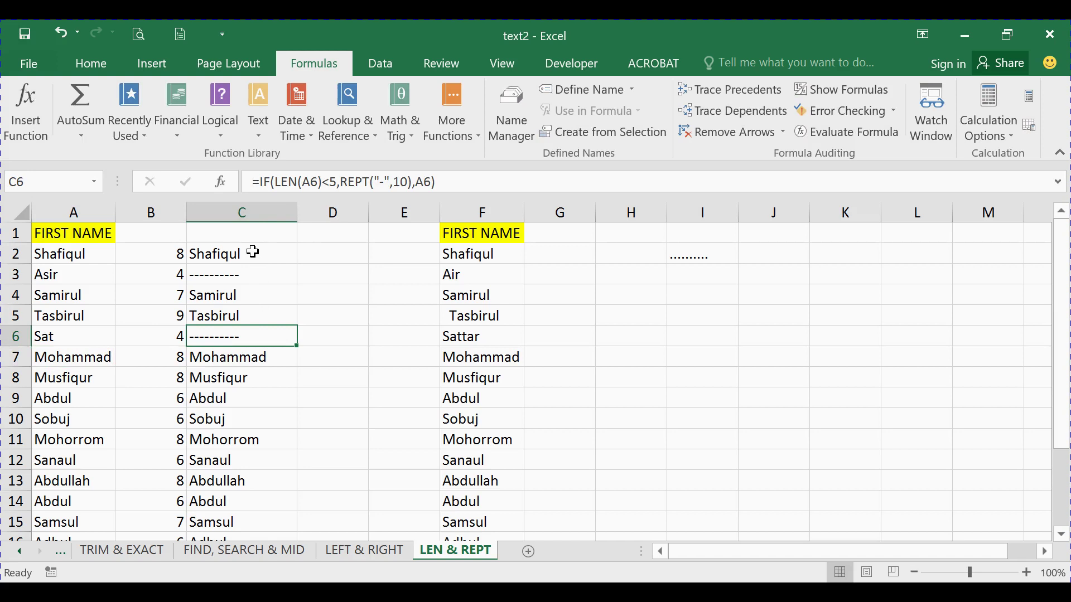
pyautogui.click(253, 252)
pyautogui.click(246, 287)
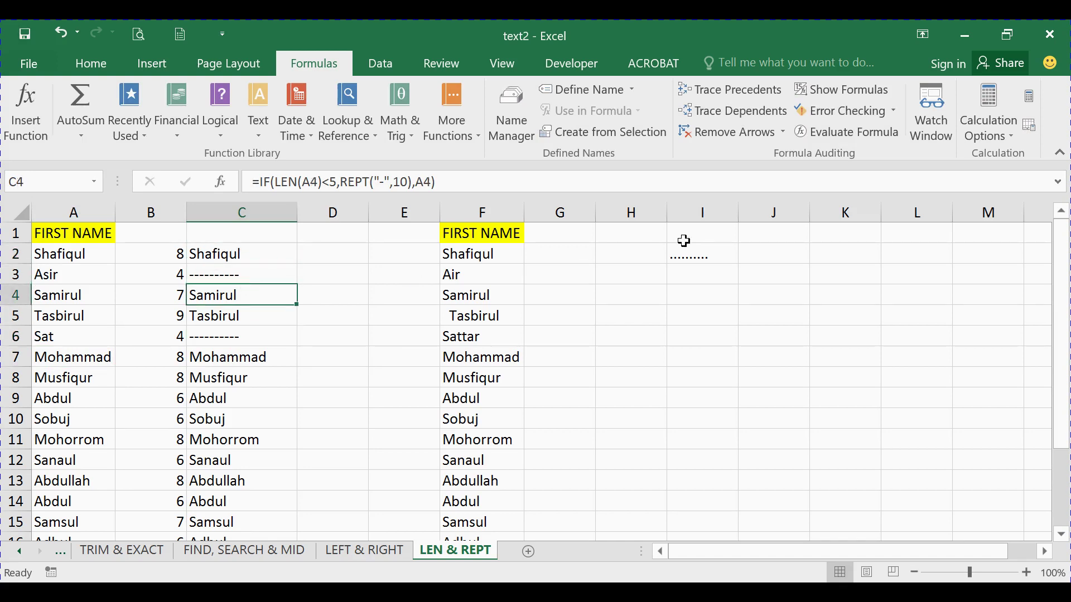
pyautogui.click(562, 254)
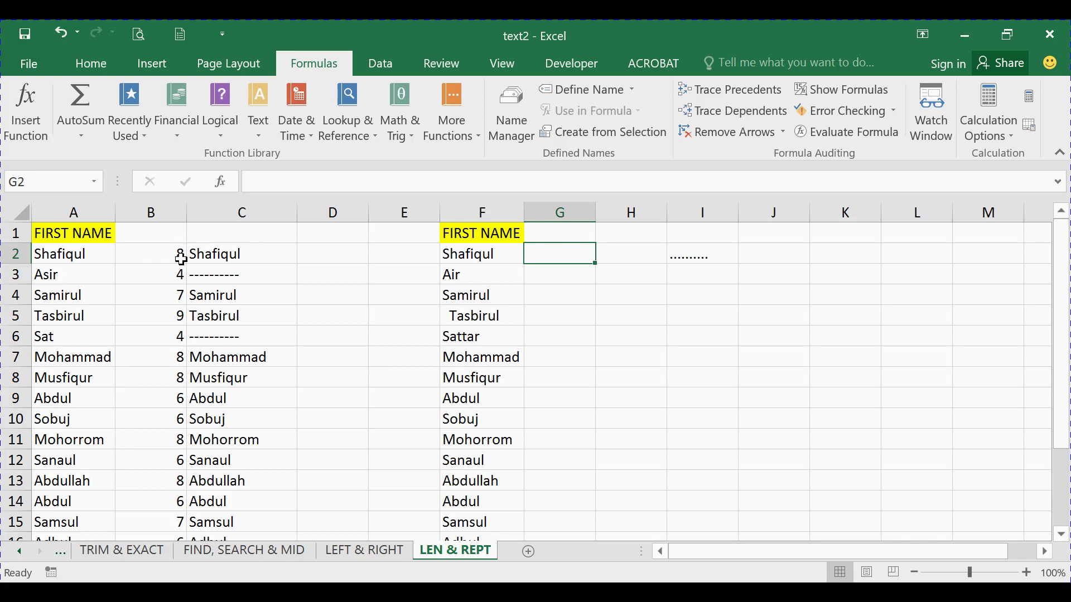
# Enter =LEN(F2) in G2 and fill it down column G
pyautogui.write('=')
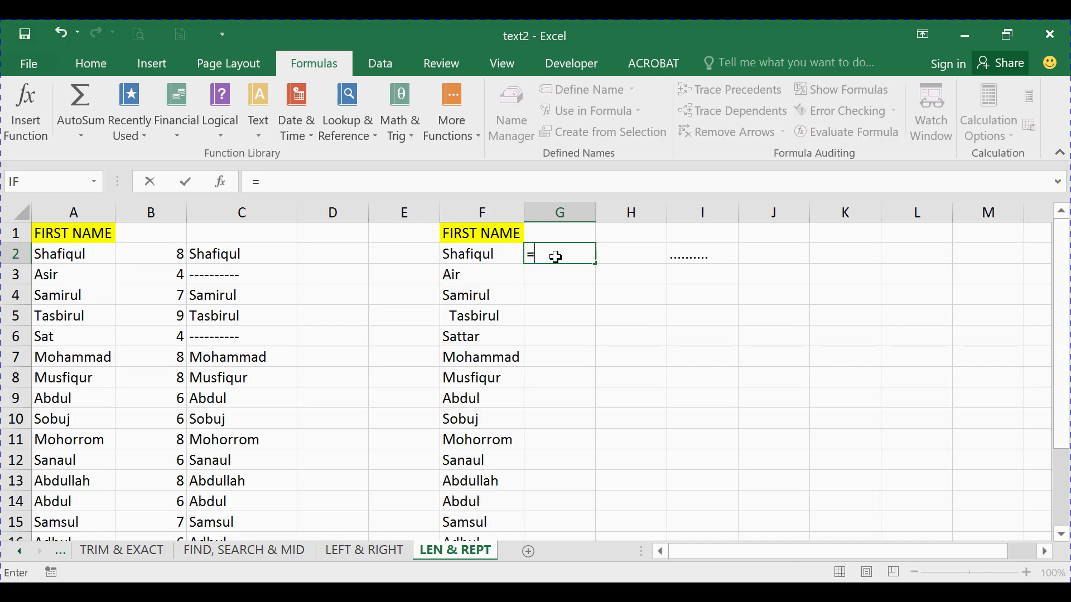
pyautogui.write('len')
pyautogui.press('Tab')
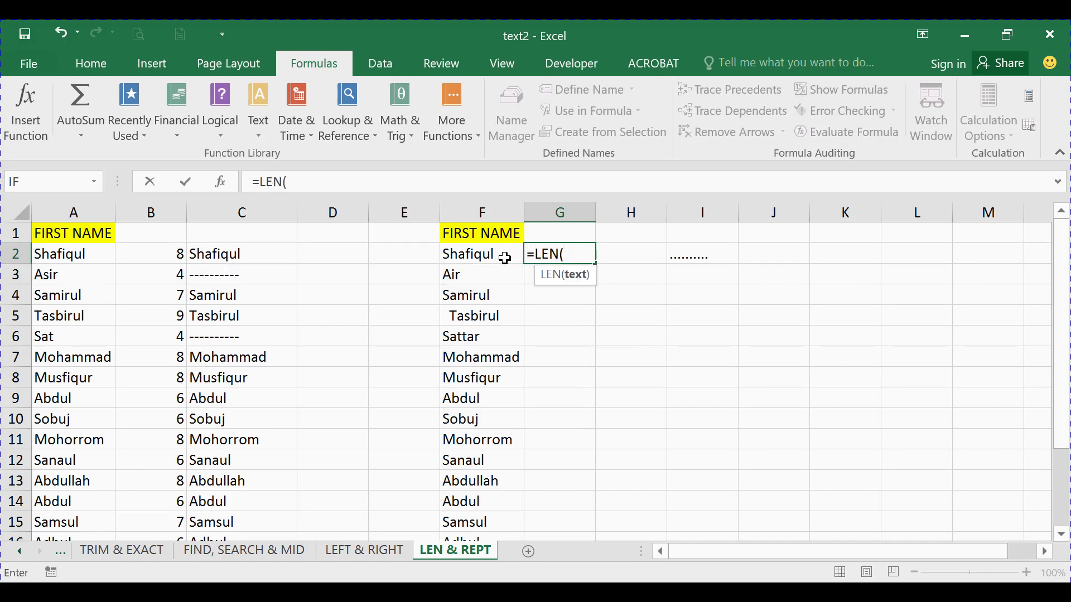
pyautogui.click(503, 257)
pyautogui.press('Return')
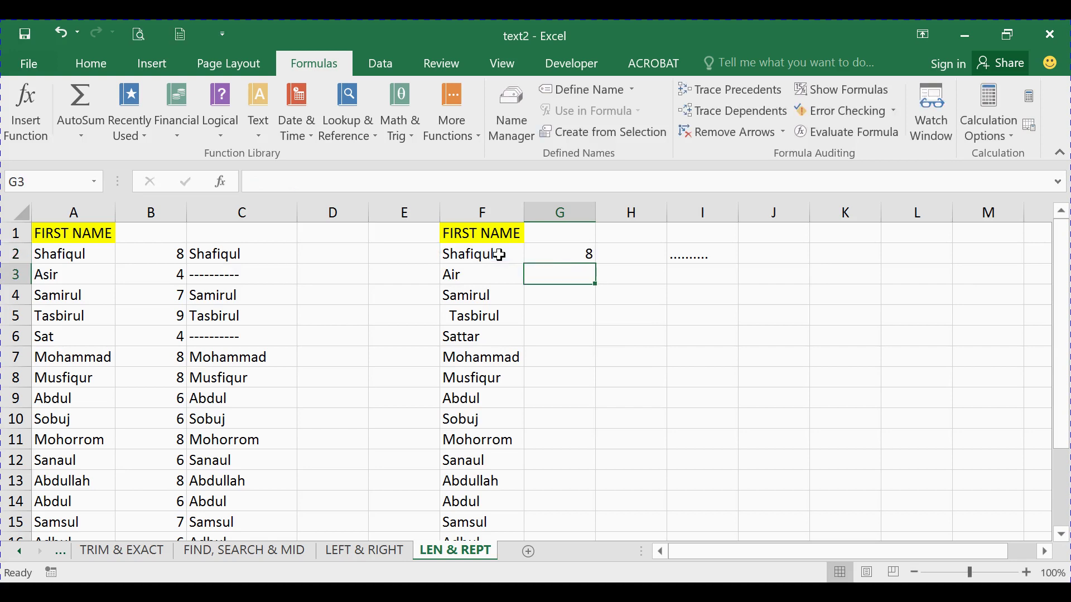
pyautogui.click(584, 252)
pyautogui.doubleClick(594, 264)
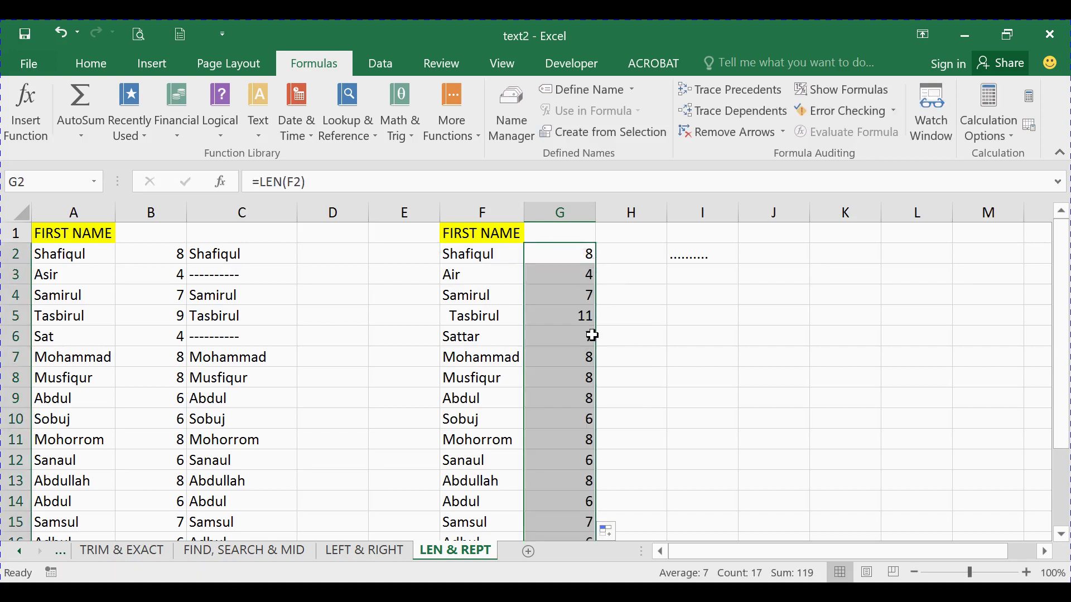
pyautogui.click(585, 316)
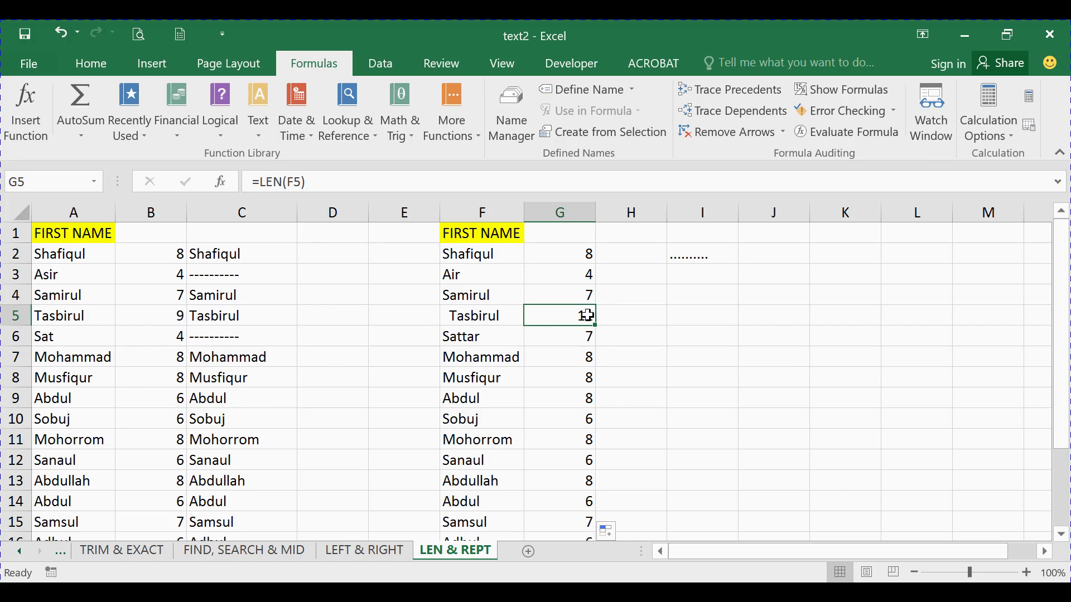
pyautogui.click(612, 255)
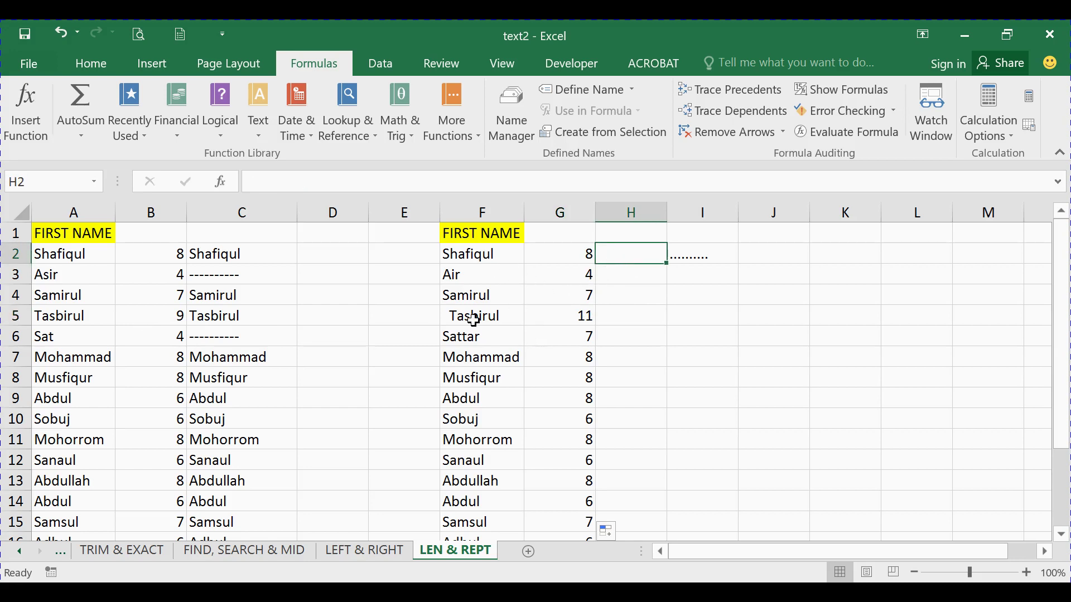
# Delete the leading spaces before Tasbirul in F5 so G5 reads 9
pyautogui.doubleClick(453, 318)
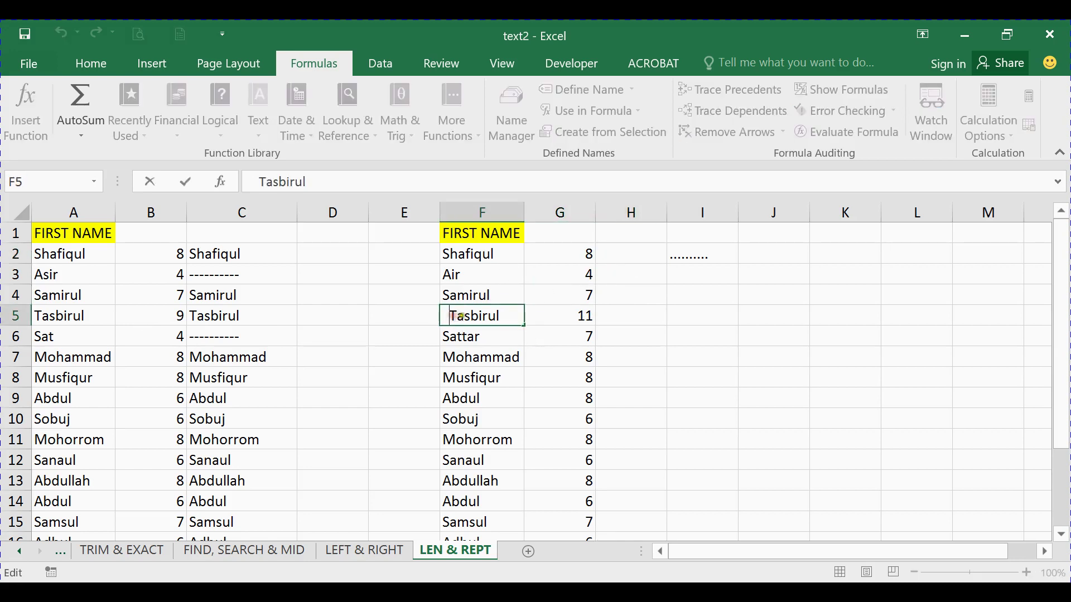
pyautogui.press('BackSpace')
pyautogui.press('BackSpace')
pyautogui.press('BackSpace')
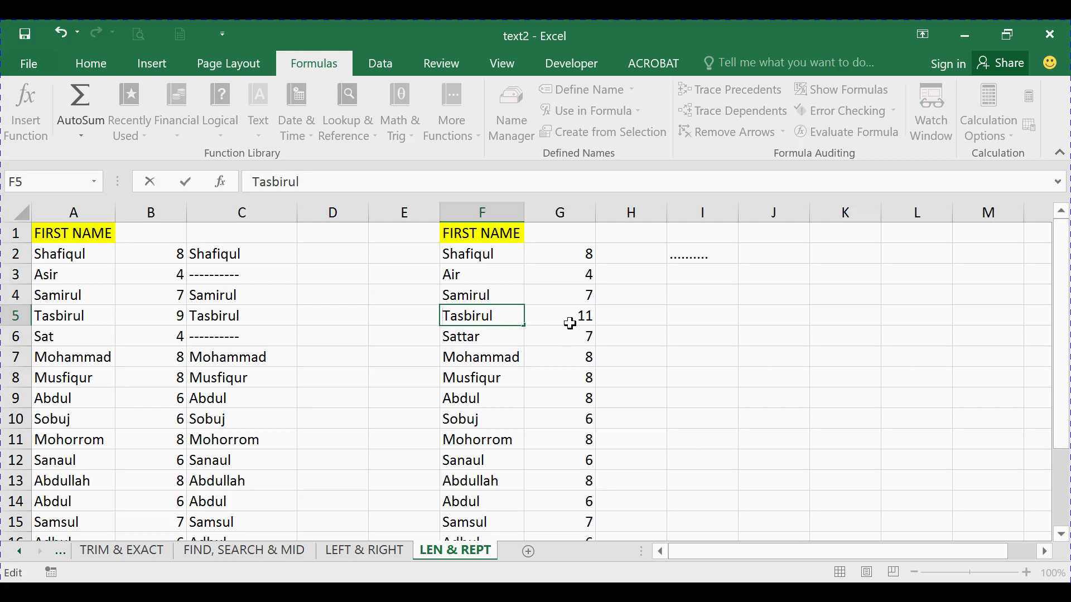
pyautogui.click(584, 341)
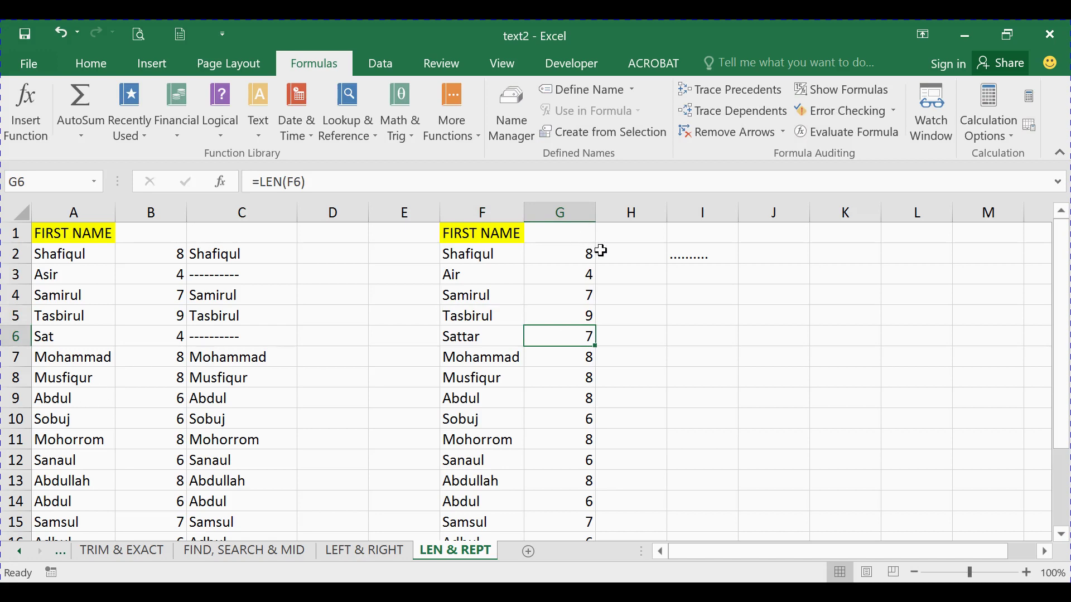
pyautogui.click(625, 254)
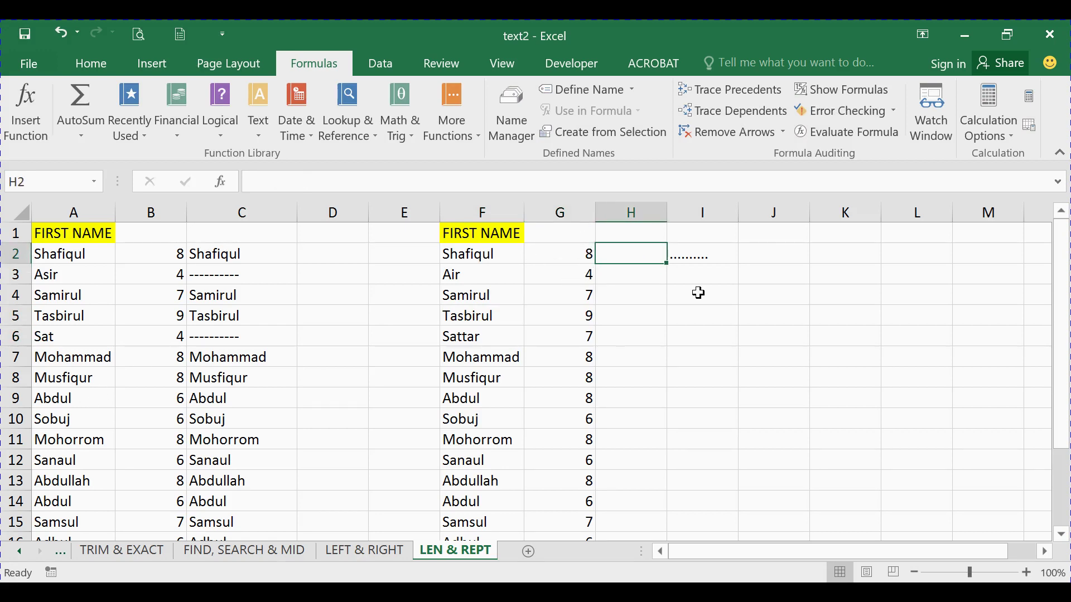
# Enter =TRIM(F2) in H2, fill it down, and autofit column H
pyautogui.write('=')
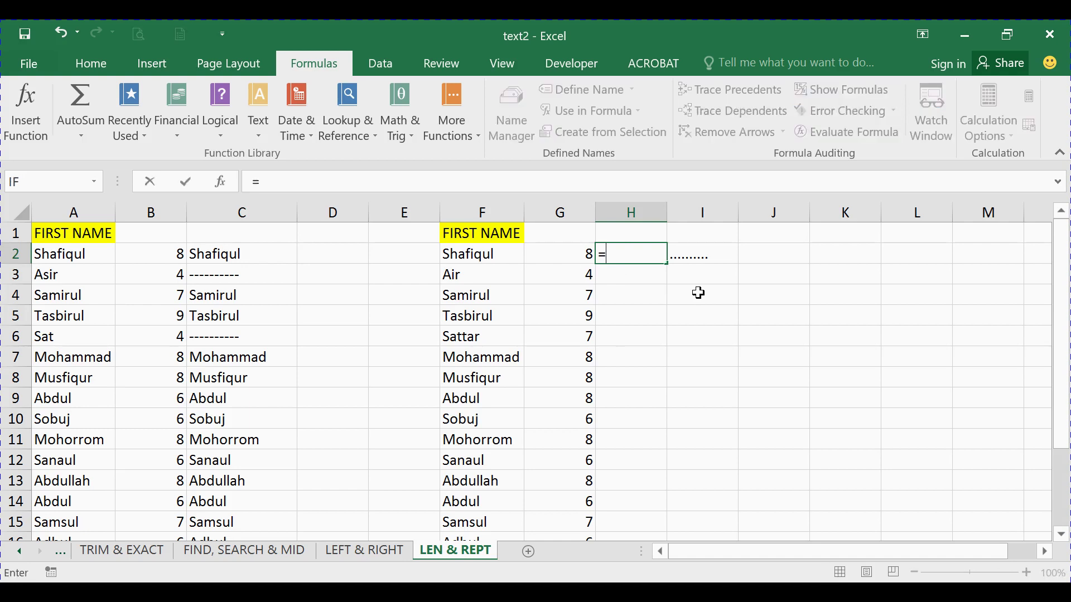
pyautogui.write('tri')
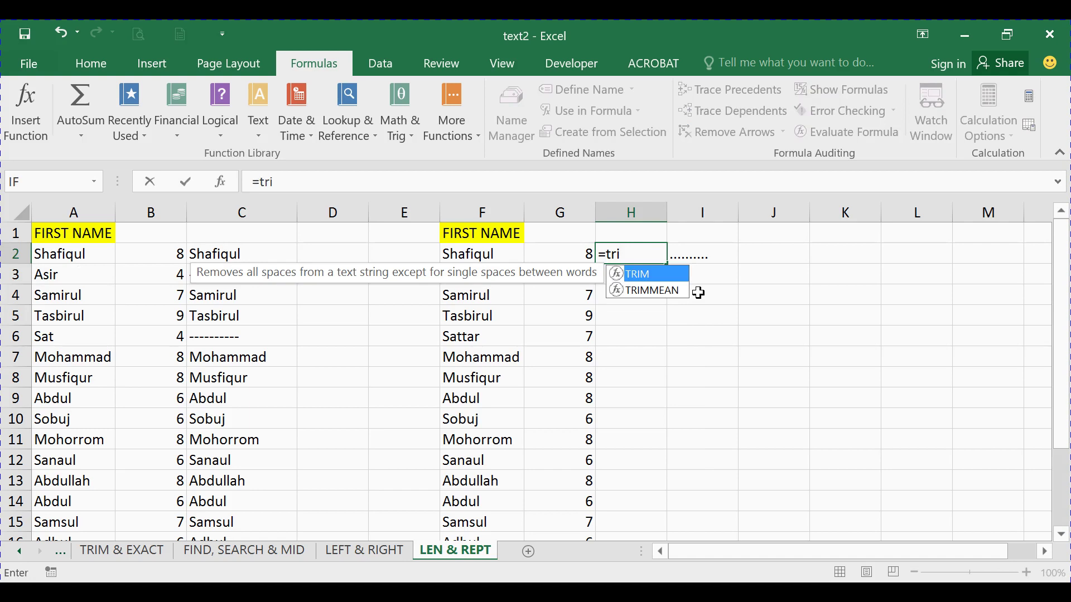
pyautogui.press('Tab')
pyautogui.click(495, 254)
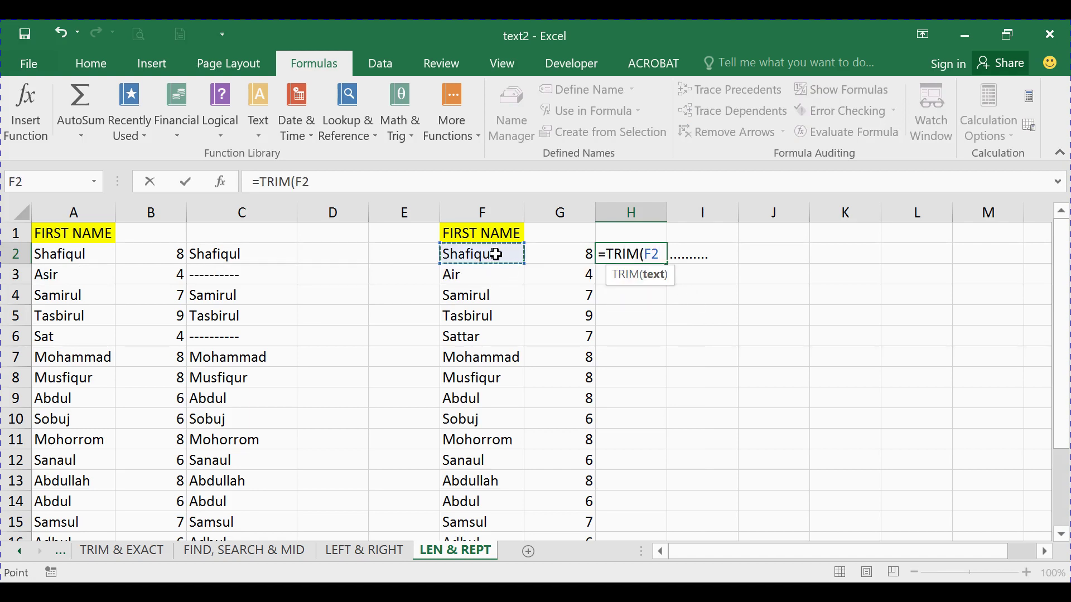
pyautogui.press('Return')
pyautogui.click(653, 259)
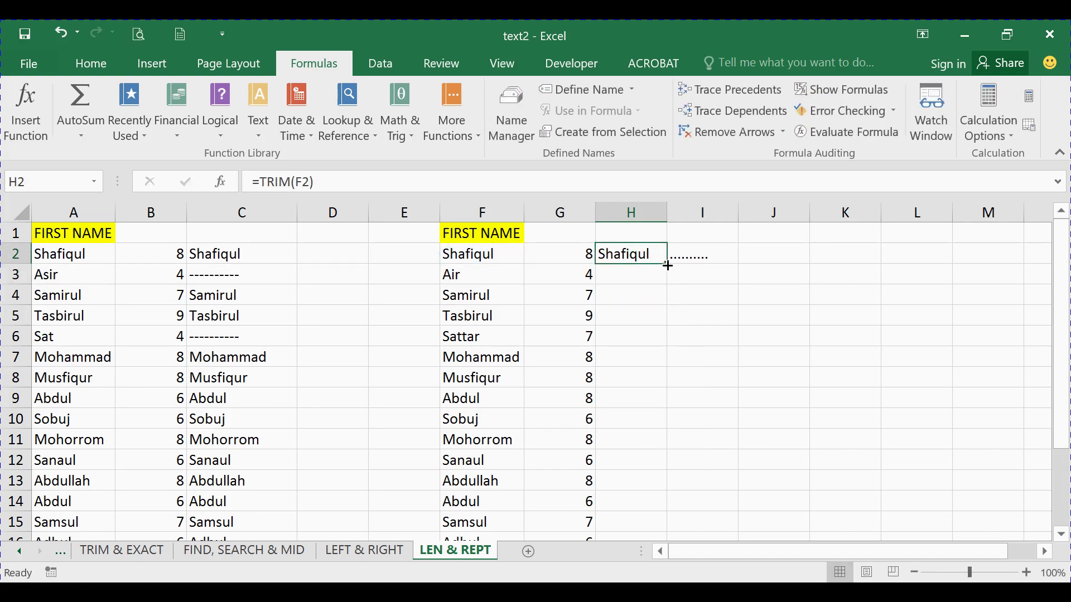
pyautogui.doubleClick(667, 266)
pyautogui.doubleClick(667, 213)
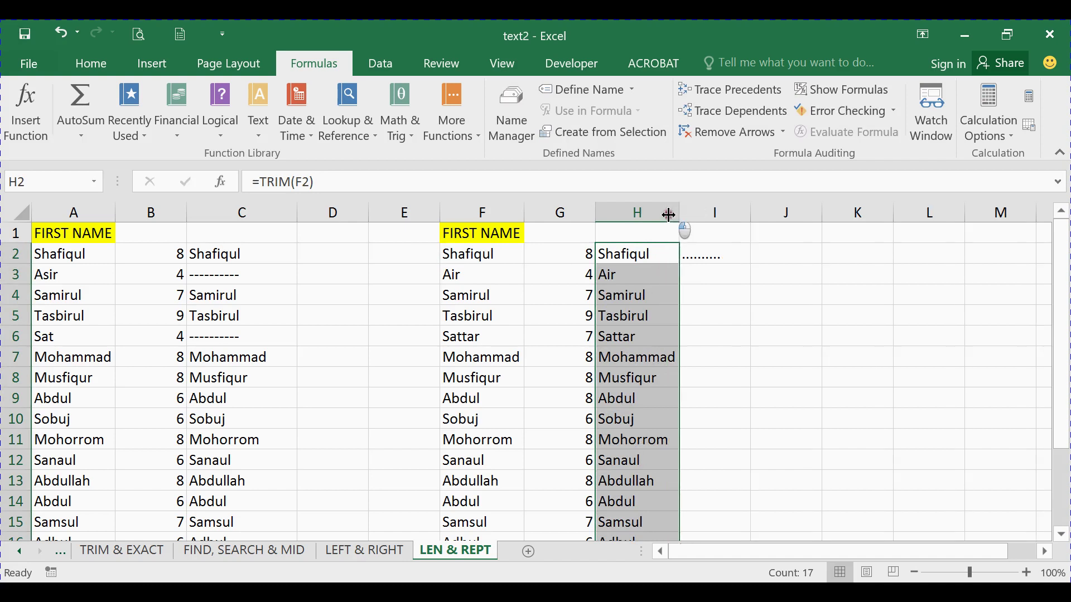
# Replace I2's dots with =LEN(H2) and fill it down column I
pyautogui.click(715, 252)
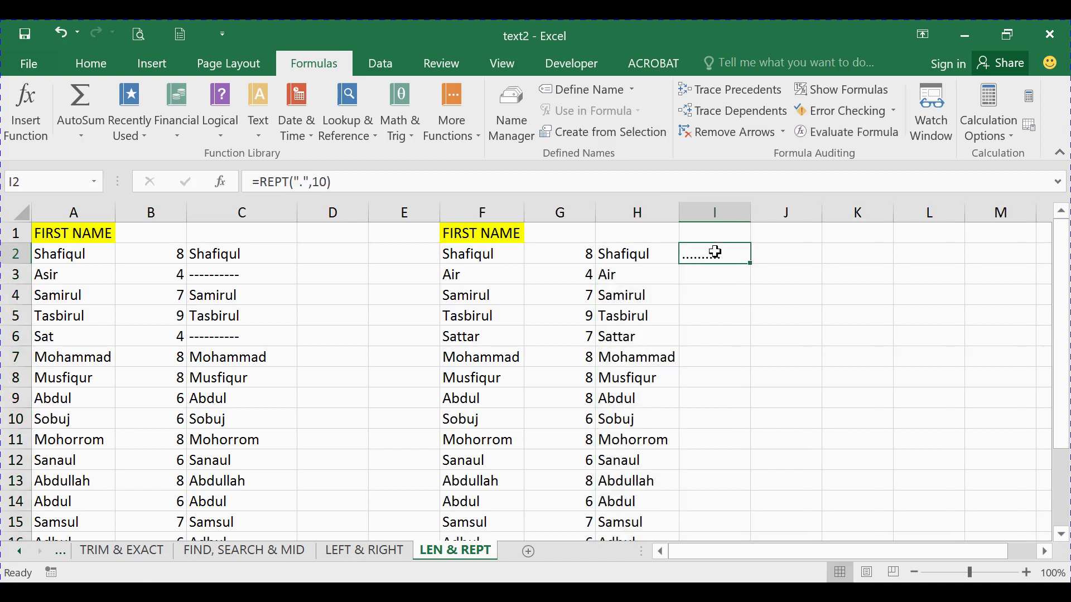
pyautogui.press('Delete')
pyautogui.click(703, 299)
pyautogui.click(716, 252)
pyautogui.write('=le')
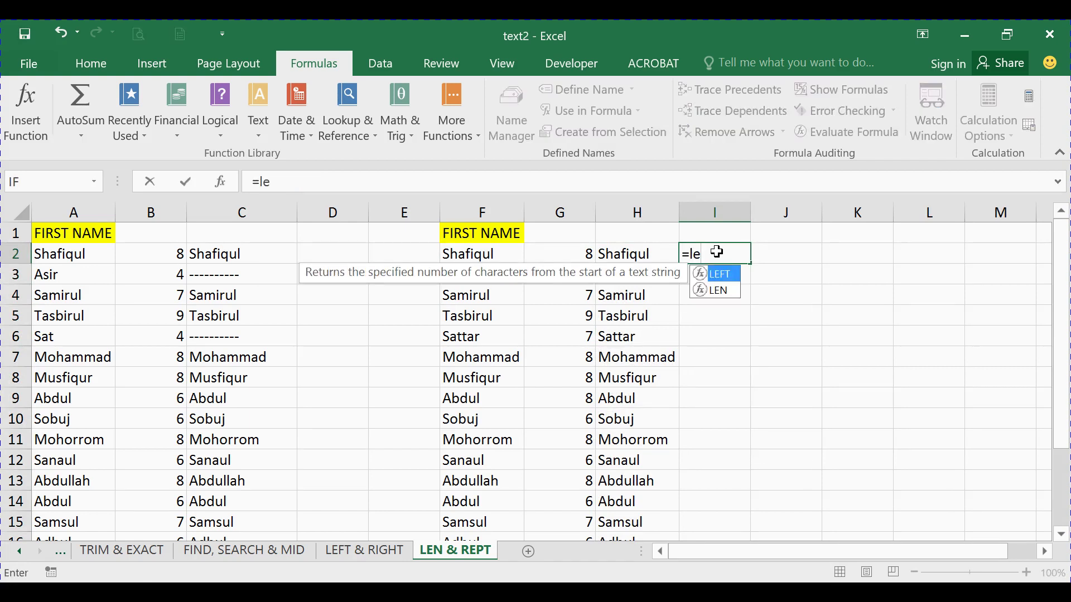
pyautogui.write('n')
pyautogui.press('Tab')
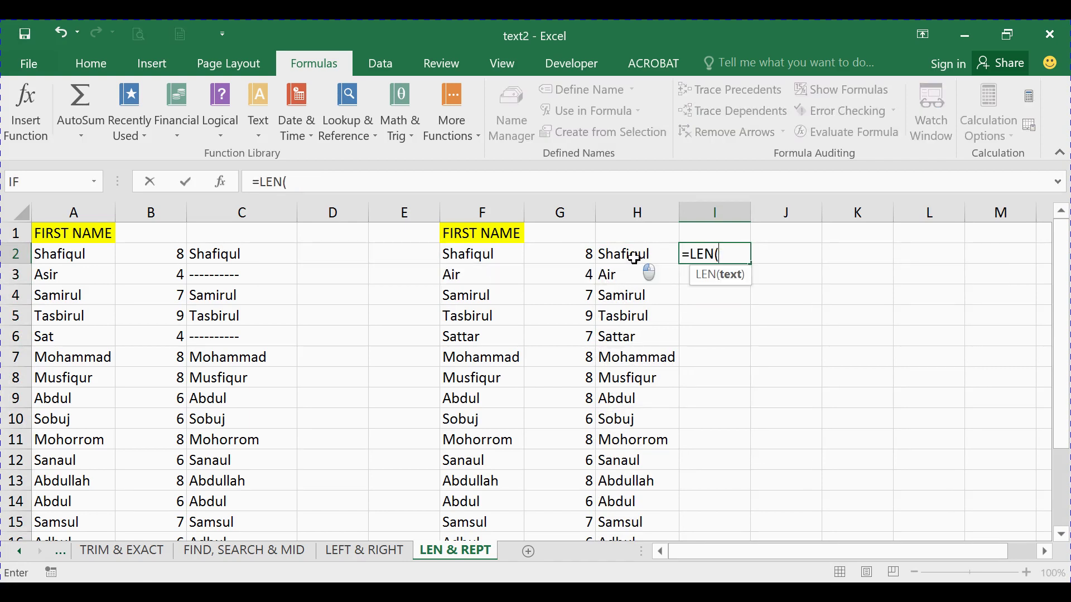
pyautogui.click(628, 256)
pyautogui.press('Return')
pyautogui.click(711, 250)
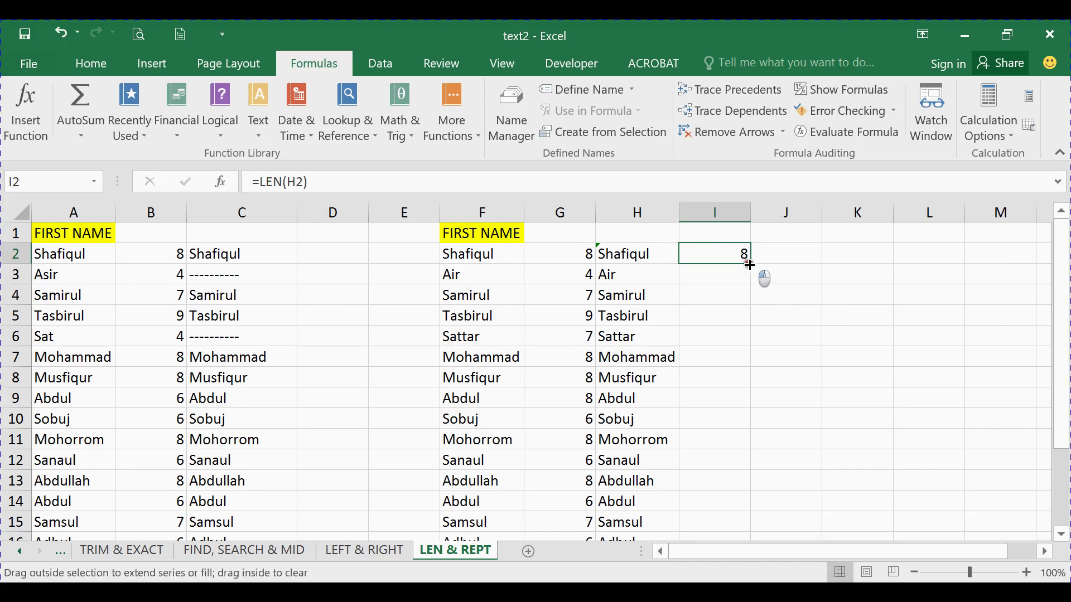
pyautogui.doubleClick(757, 269)
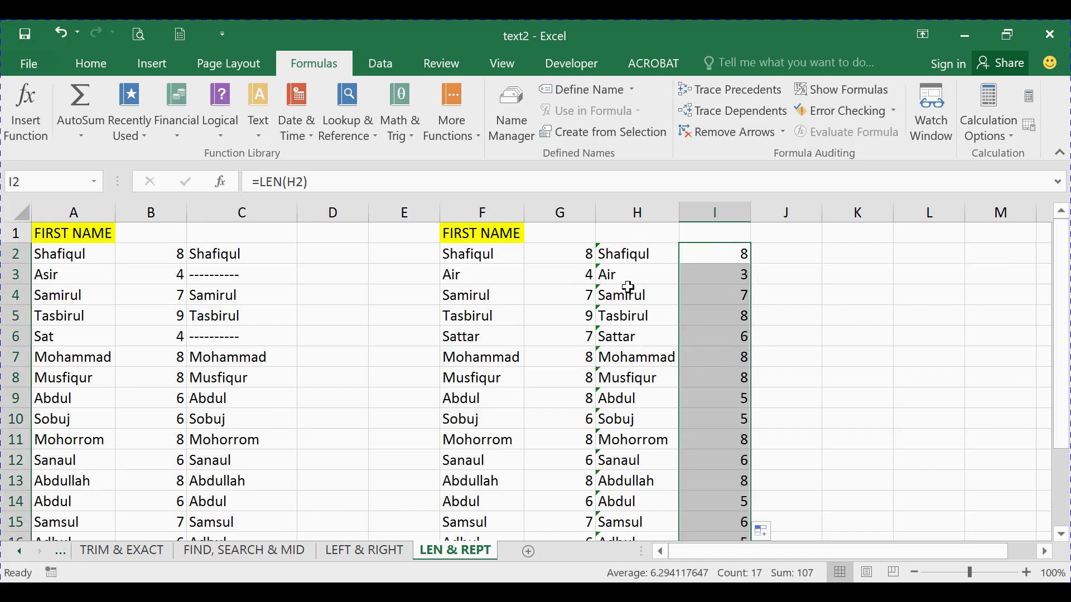